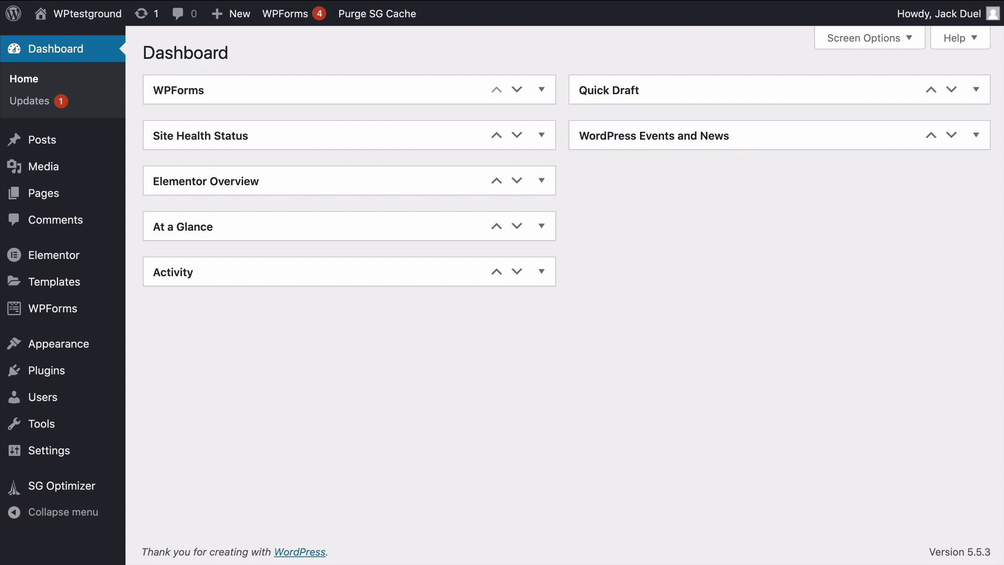
Search 'home' in Elementor's Finder and open the Home page in the editor.
key(ctrl+e)
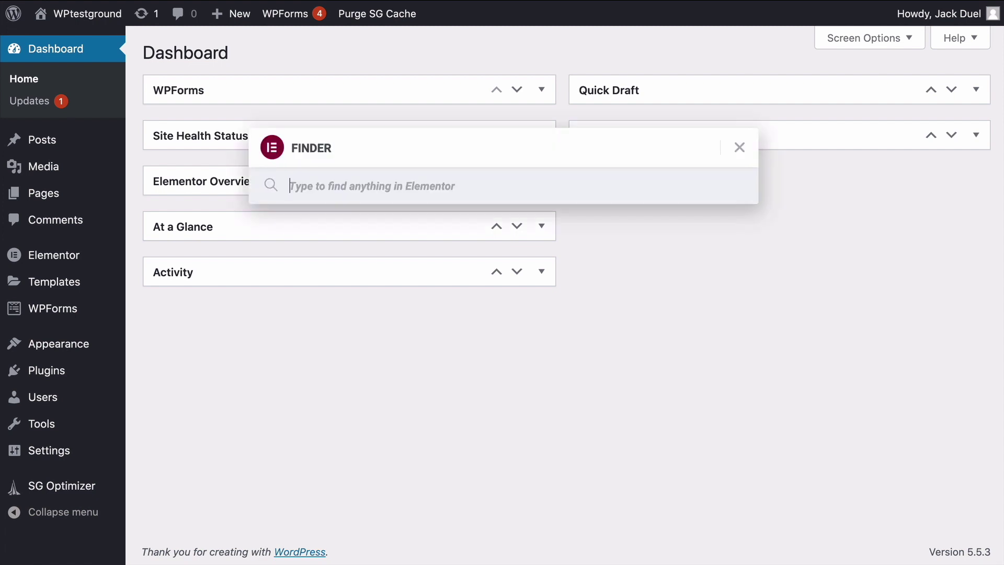
text(home)
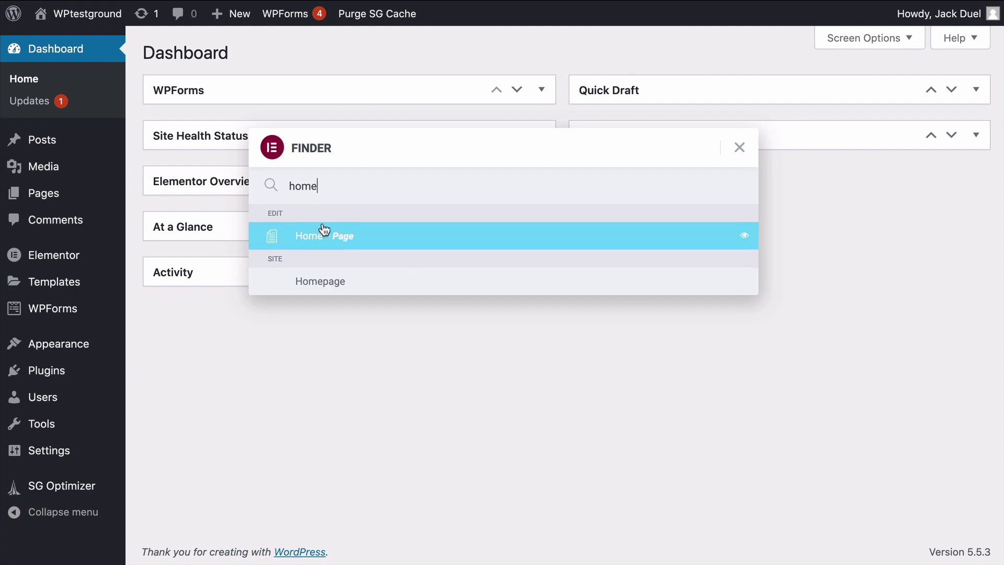
click(308, 242)
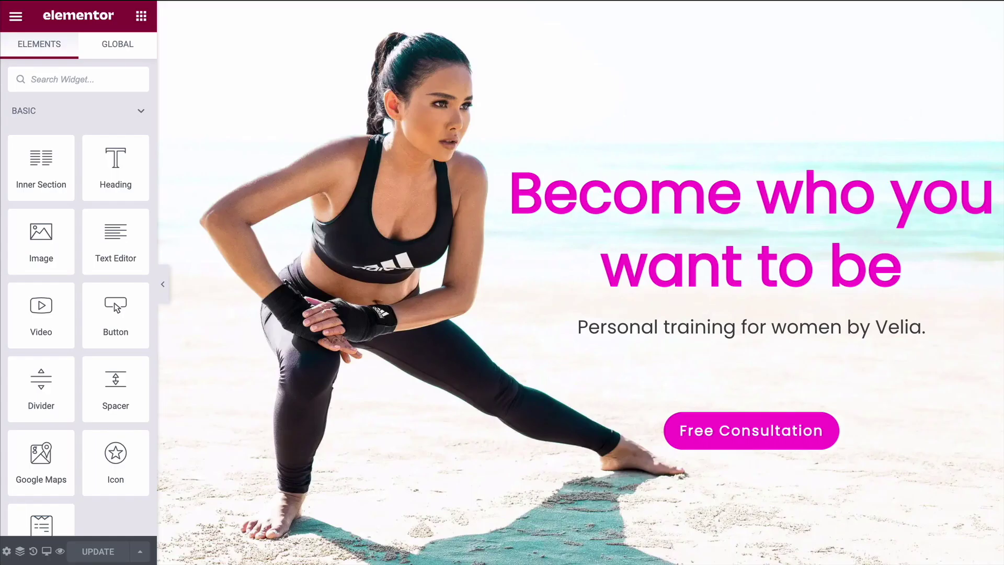
Show Elementor's Keyboard Shortcuts reference and scroll through the list.
key(super+shift+slash)
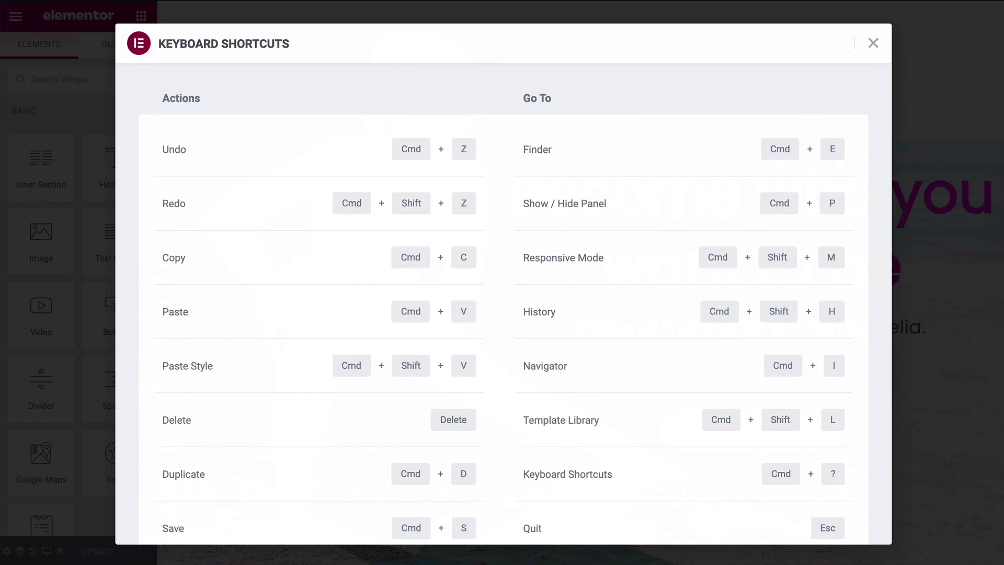
scroll(690, 157, down, 1)
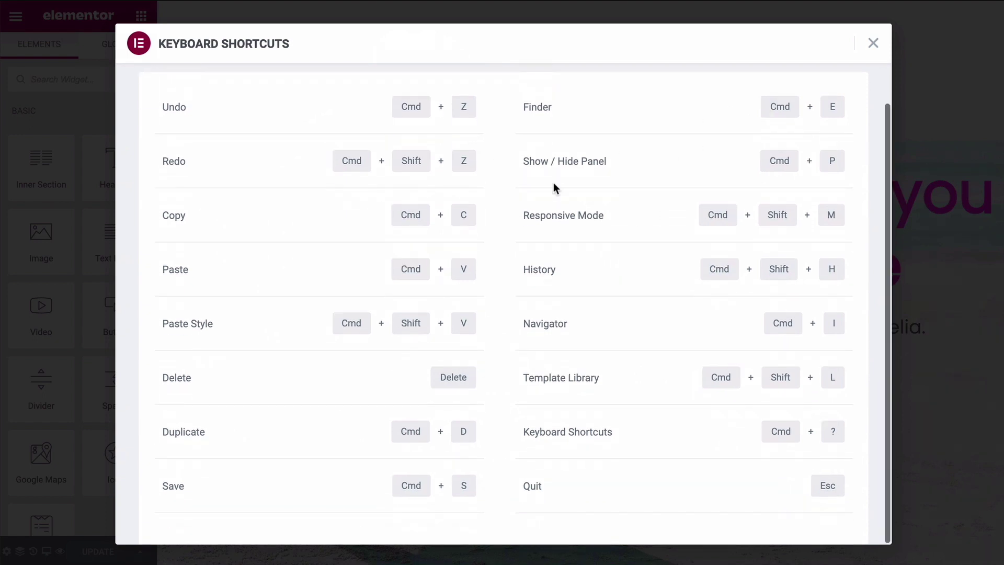
scroll(677, 173, up, 1)
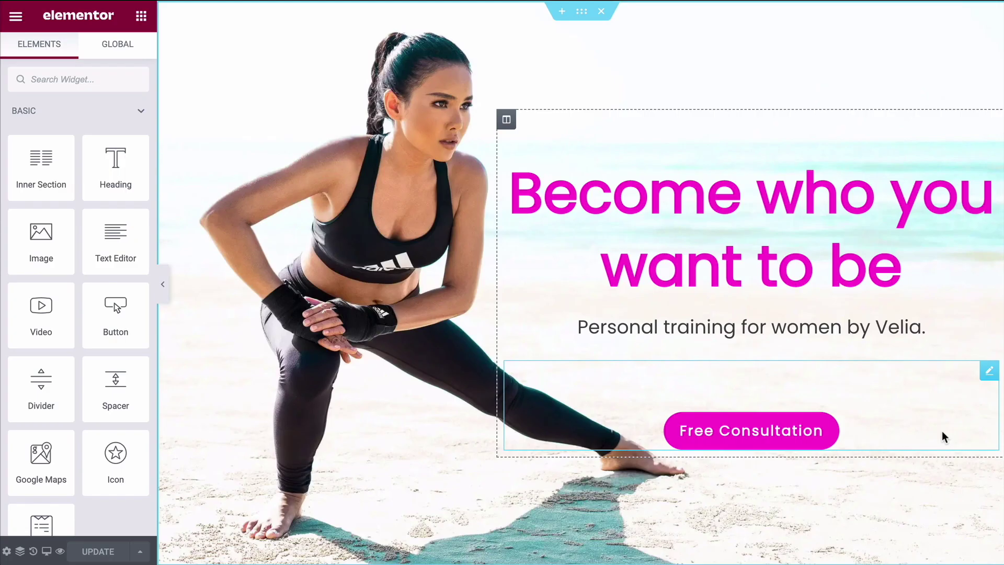
Scroll the canvas to the What My Clients Say testimonials section.
scroll(943, 434, down, 10)
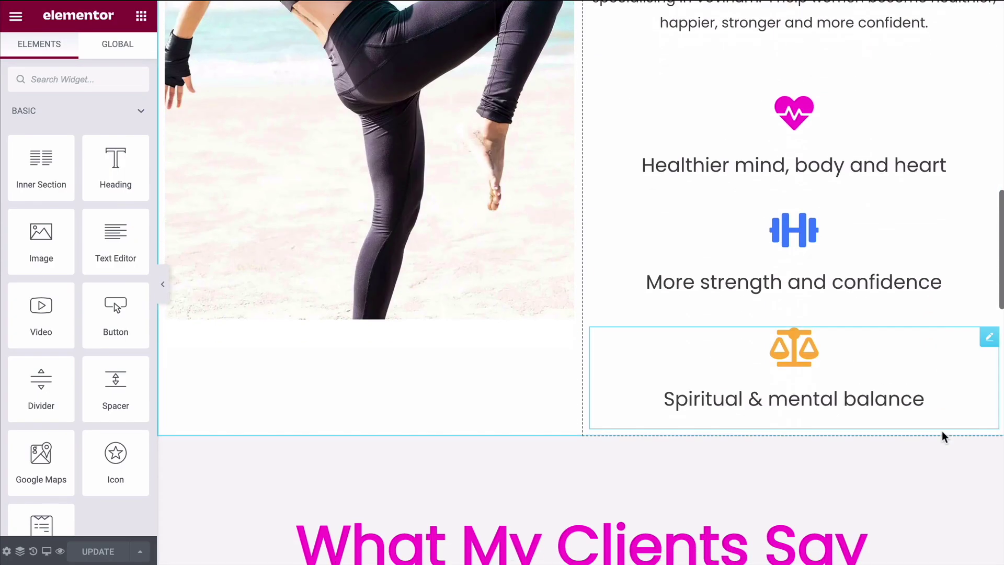
scroll(942, 431, down, 8)
scroll(765, 269, up, 1)
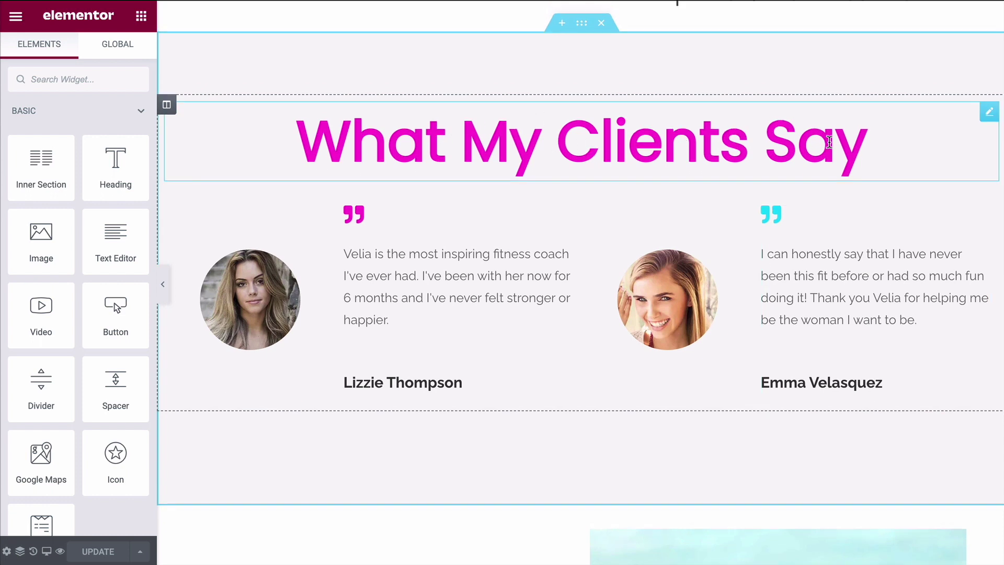
scroll(531, 106, up, 1)
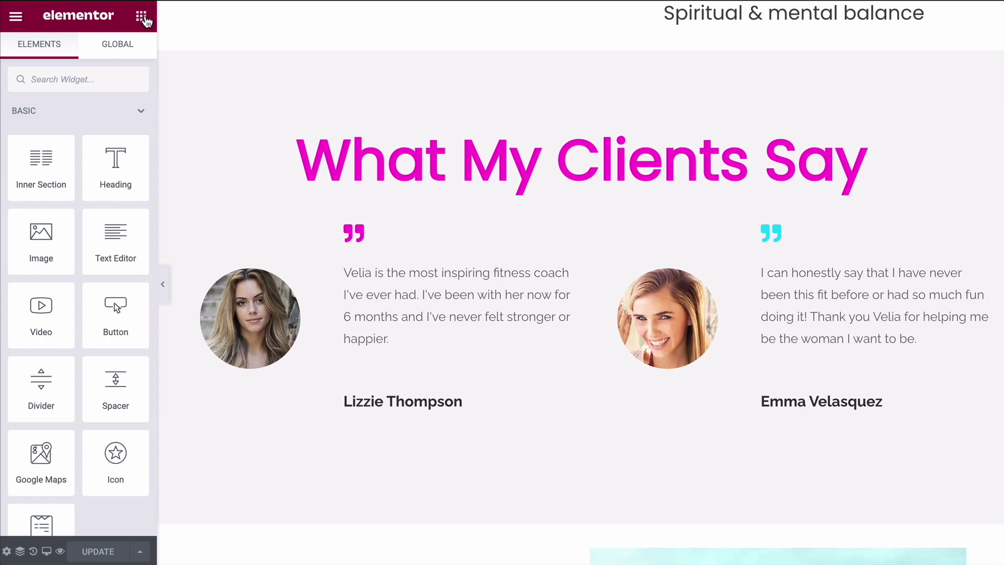
Add a two-column inner section, move the heading into its left column and trim it to 'What My'.
drag(21, 174, 535, 187)
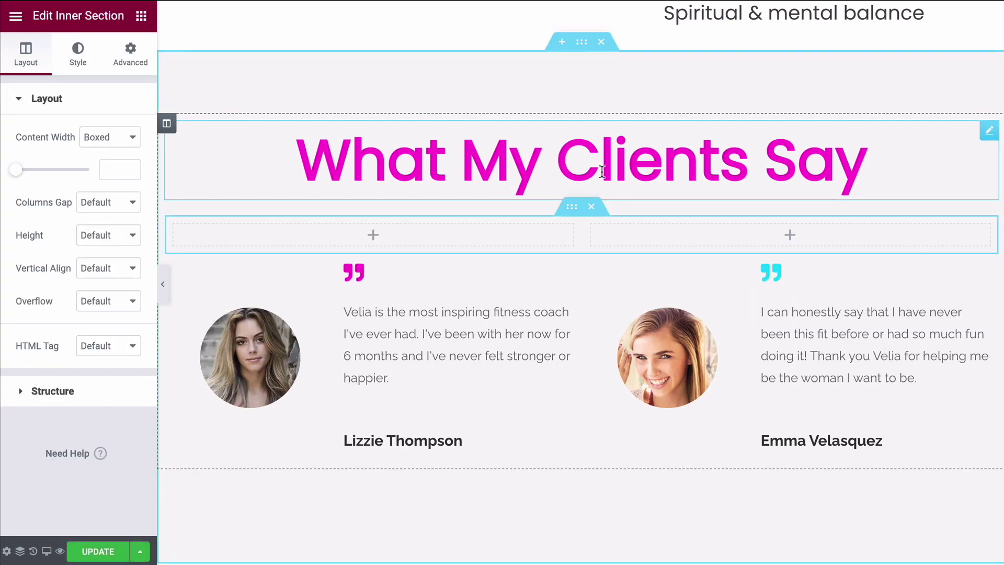
drag(986, 131, 362, 144)
drag(59, 154, 106, 156)
key(ctrl+c)
key(BackSpace)
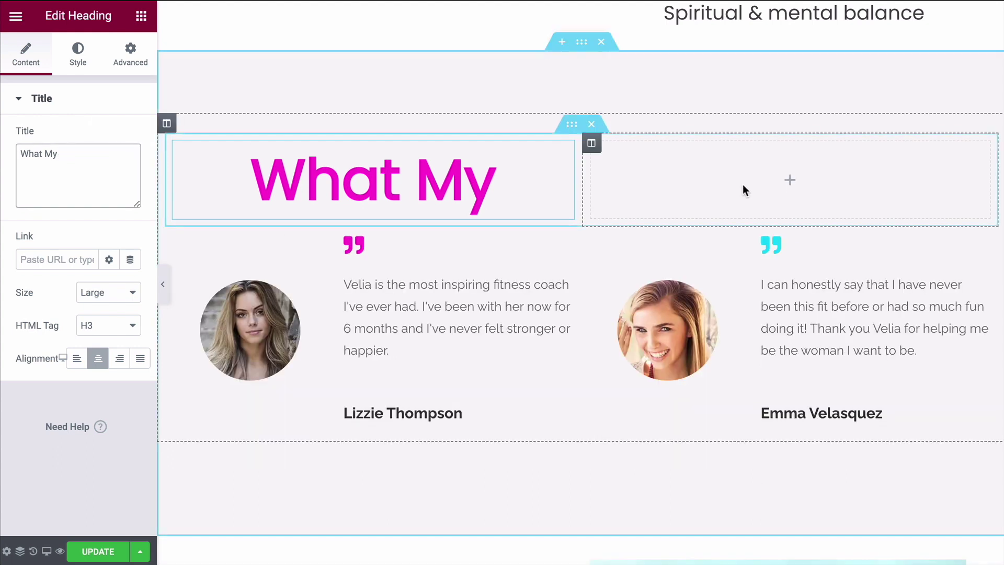
Duplicate the heading into the right column and retitle the copy 'Clients Say'.
right_click(498, 175)
click(541, 211)
drag(554, 246, 723, 187)
drag(78, 154, 11, 157)
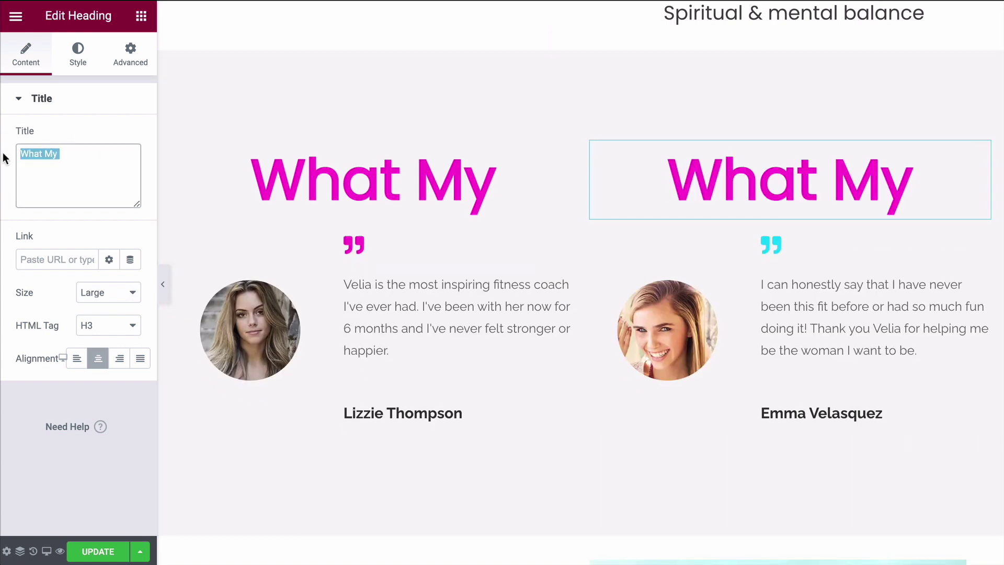
key(ctrl+v)
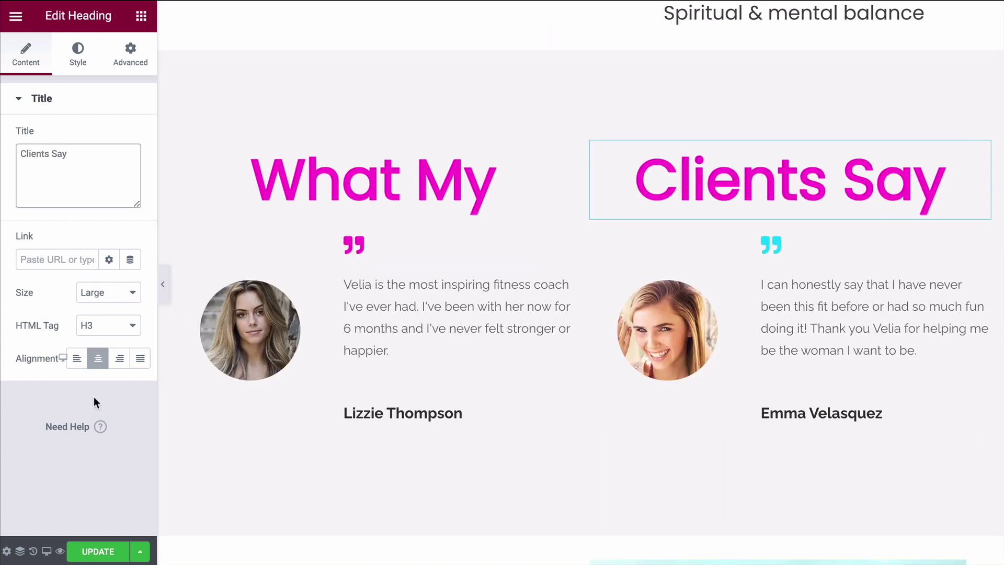
Left-align the Clients Say heading and right-align the What My heading.
click(77, 360)
click(565, 151)
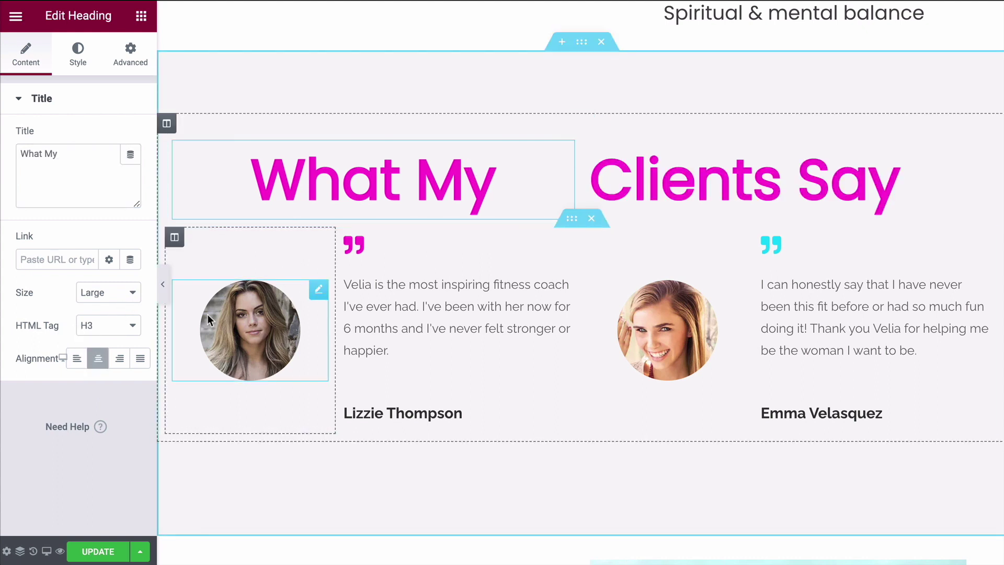
click(119, 358)
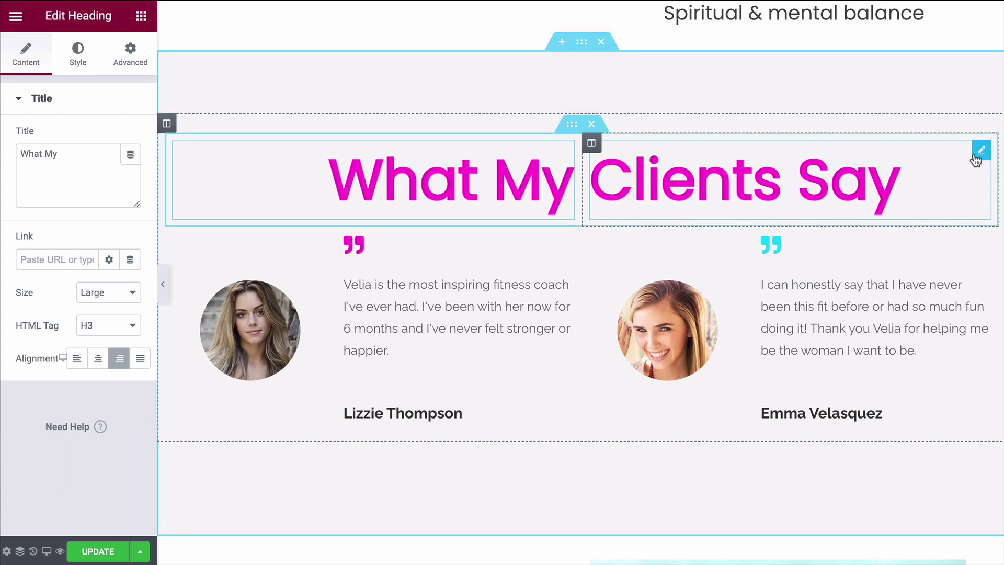
Change the Clients Say heading's text colour to cyan.
click(981, 153)
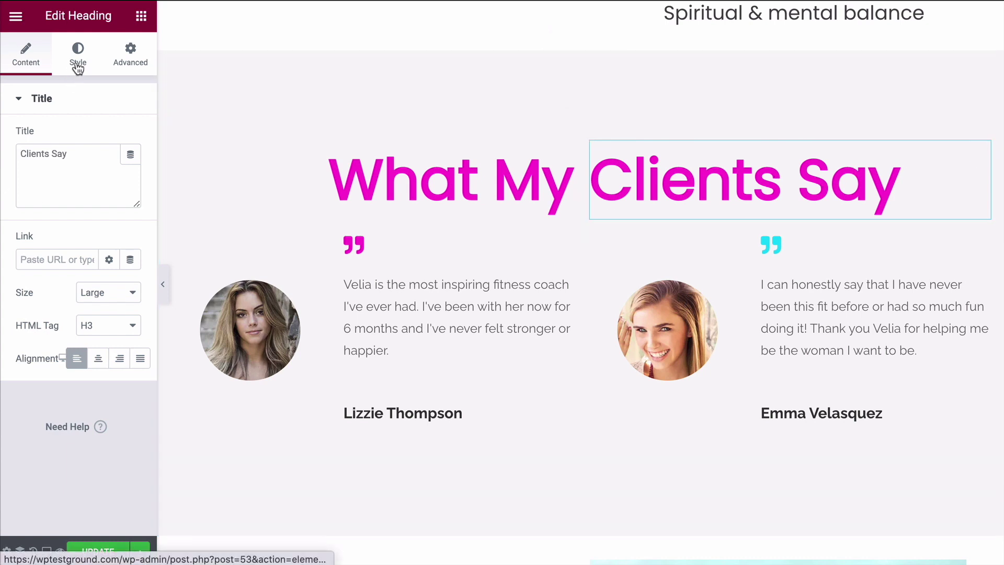
click(78, 66)
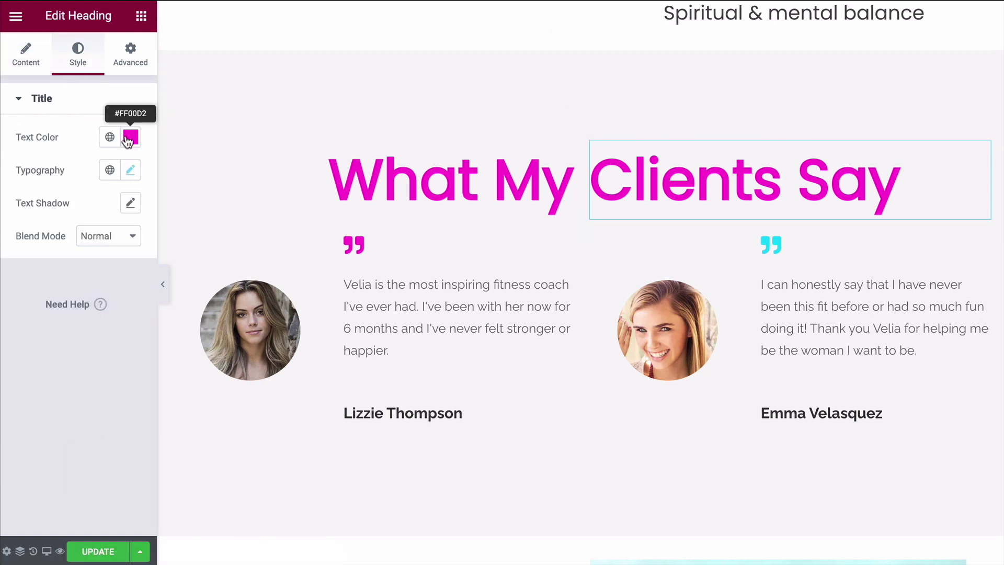
click(127, 140)
drag(90, 376, 60, 378)
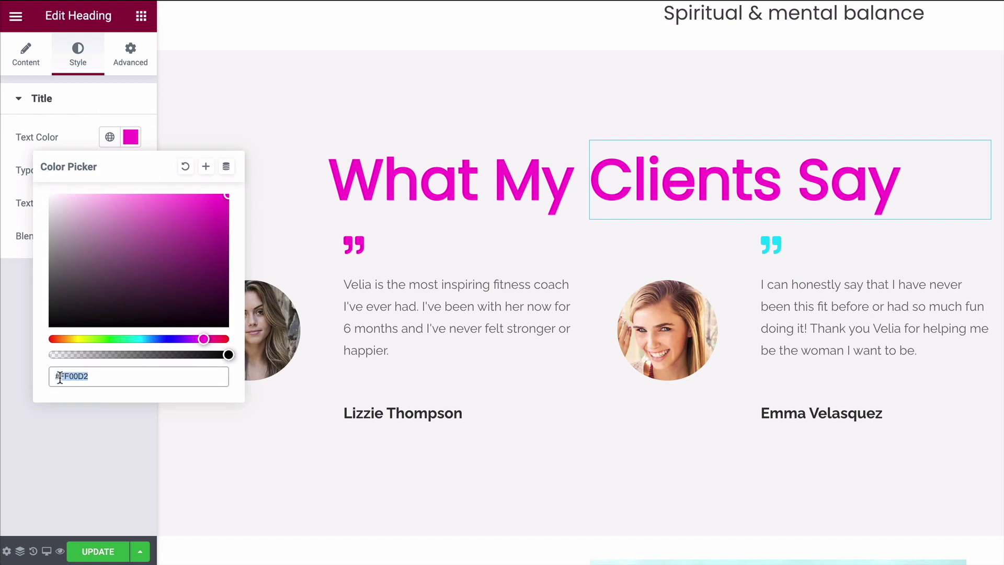
text(00DDE6)
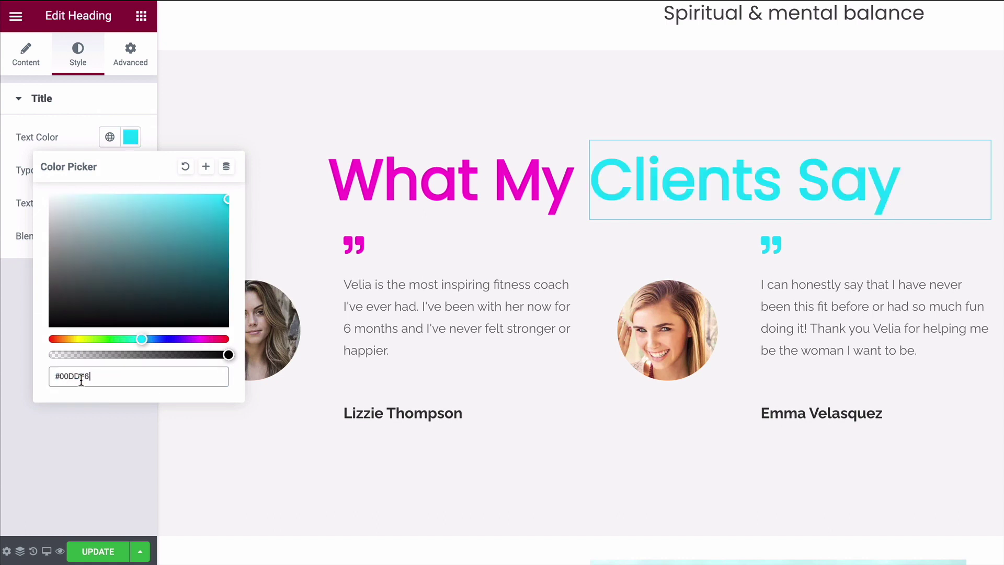
click(89, 407)
Give the What My heading a Slide In Left entrance animation.
click(567, 149)
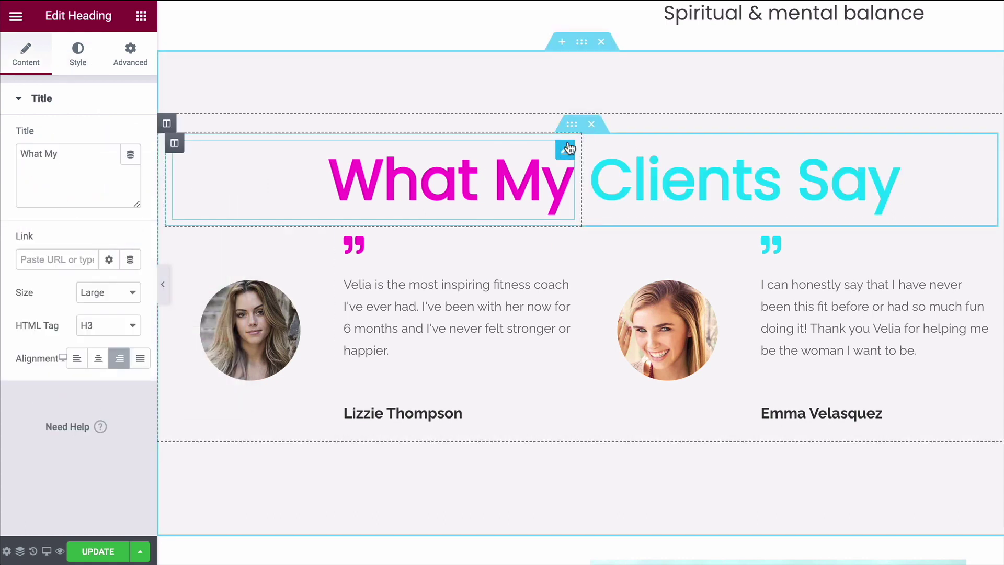
click(131, 53)
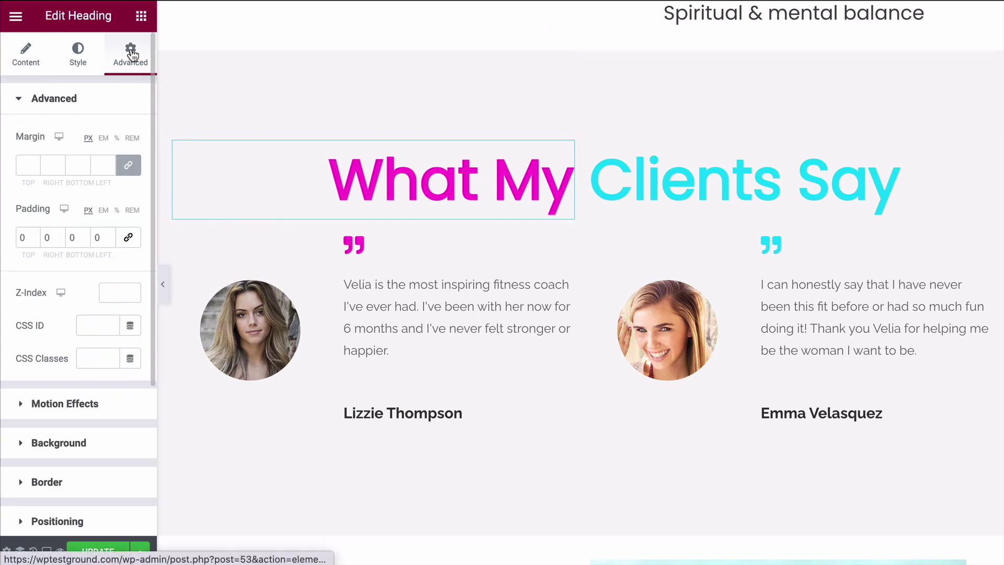
click(62, 405)
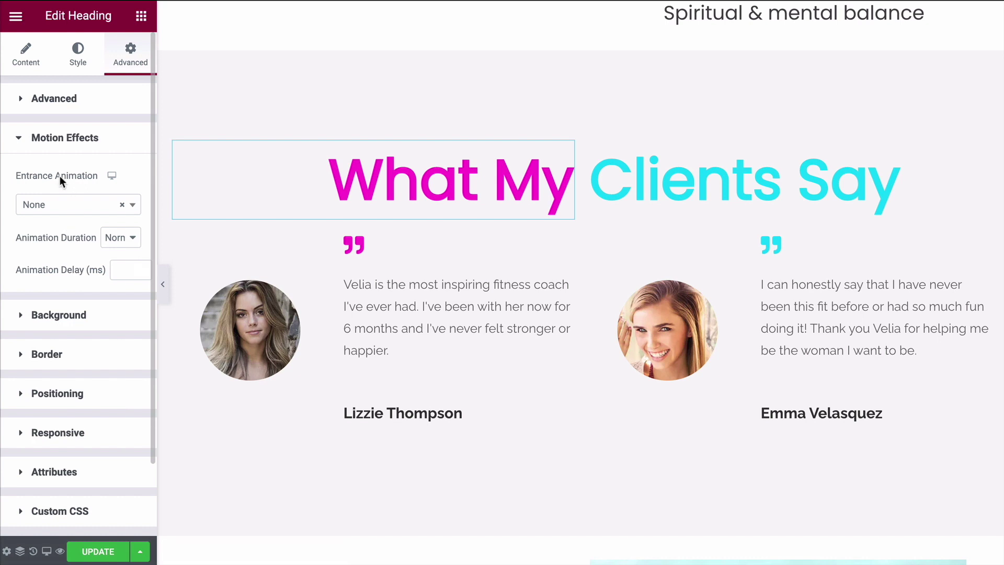
click(74, 206)
scroll(73, 306, down, 5)
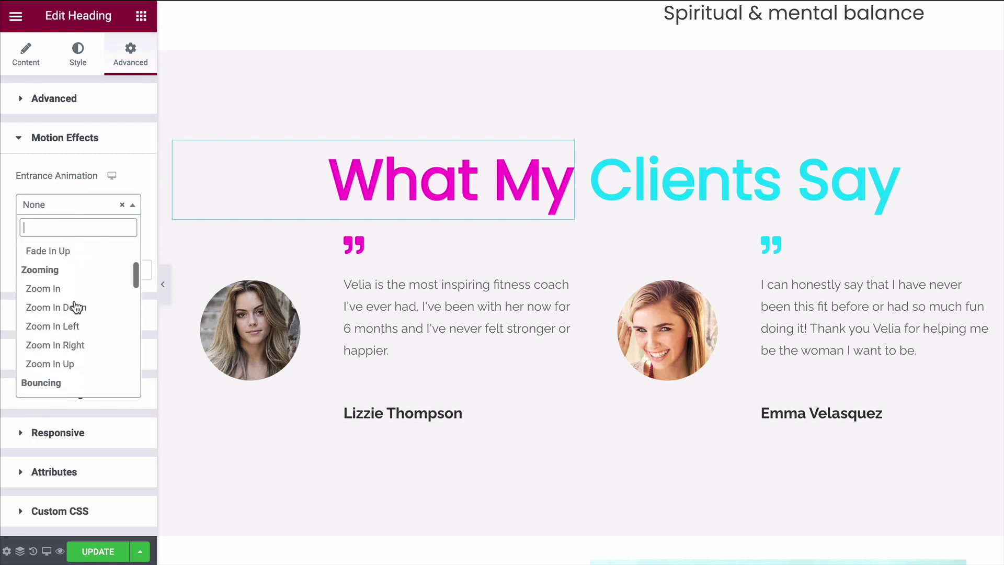
scroll(77, 302, down, 2)
scroll(70, 303, up, 1)
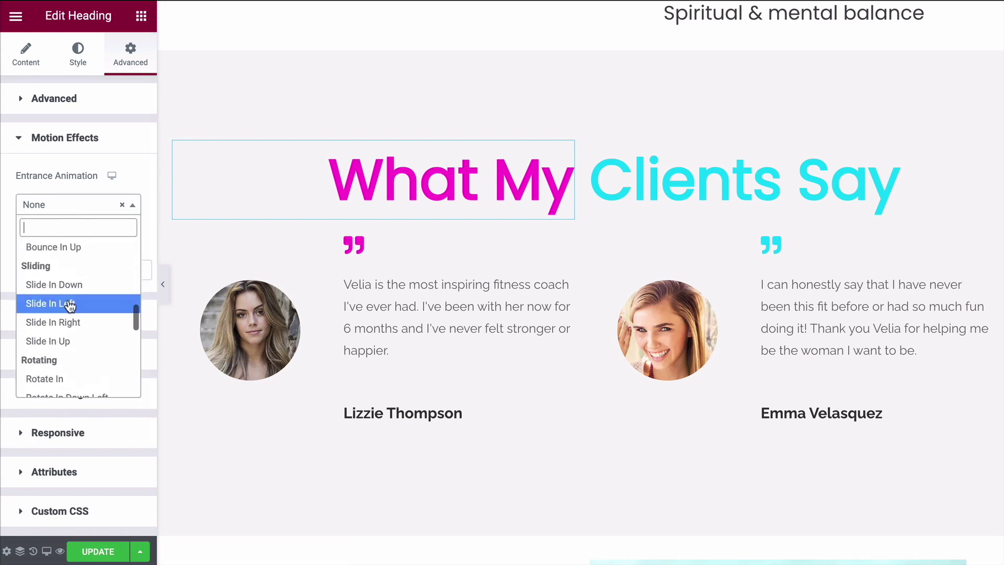
click(52, 304)
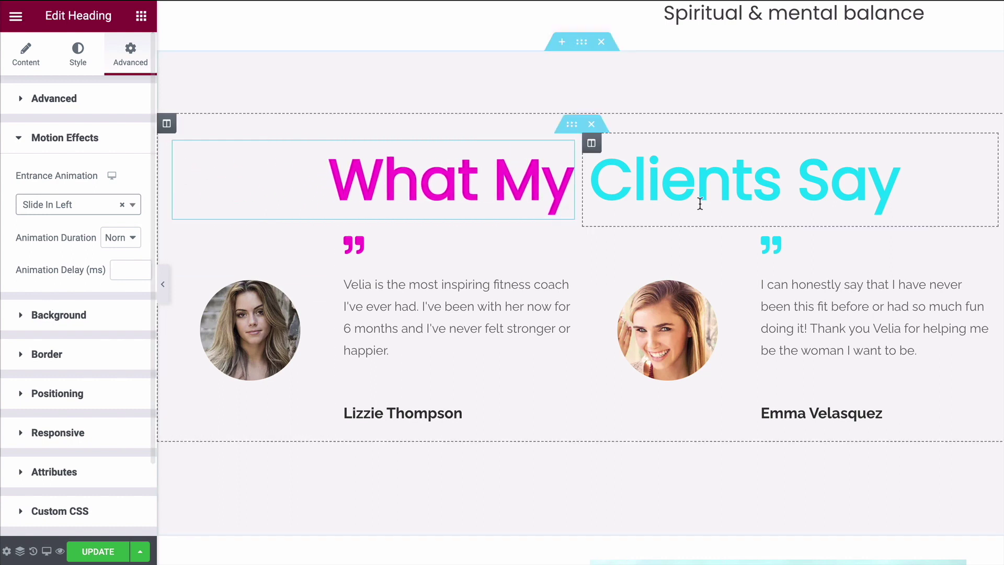
Give the Clients Say heading a Slide In Right entrance animation.
click(983, 151)
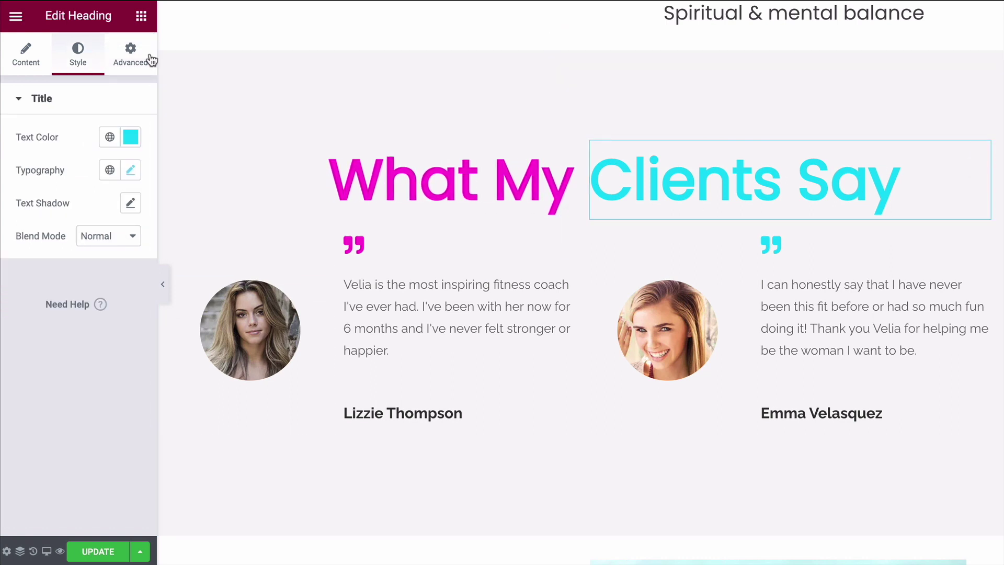
click(130, 56)
scroll(107, 315, down, 2)
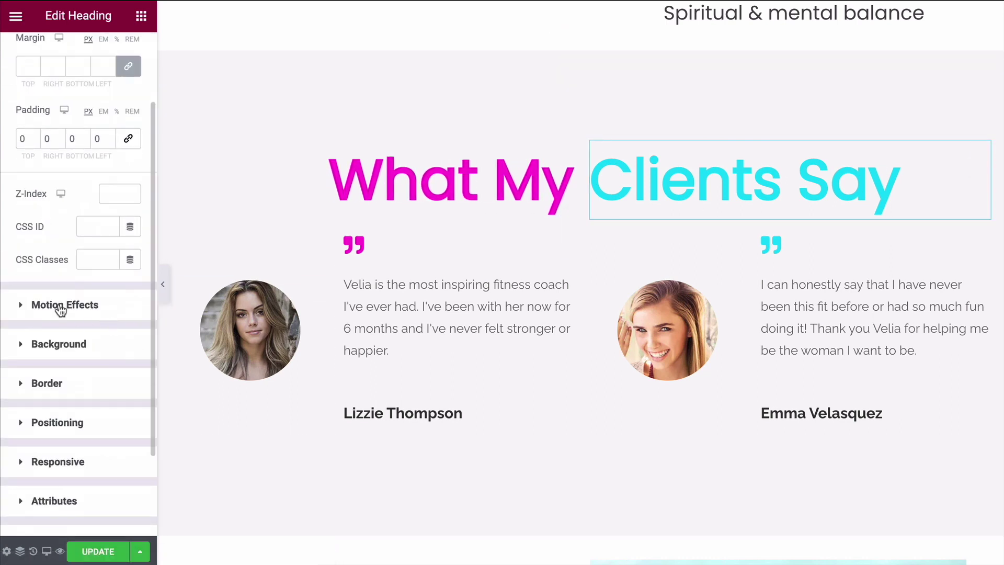
click(57, 367)
click(94, 206)
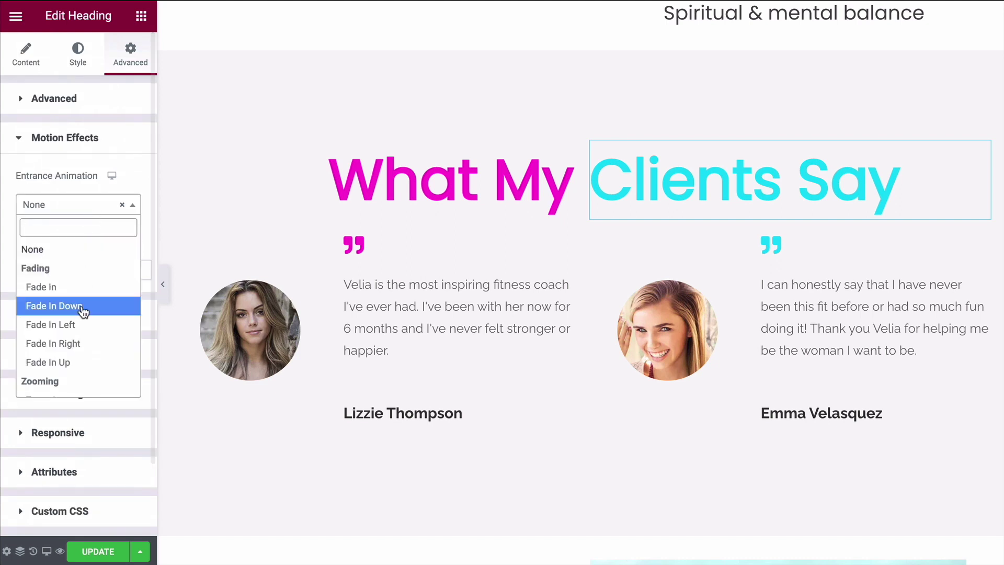
scroll(82, 306, down, 8)
scroll(81, 306, down, 1)
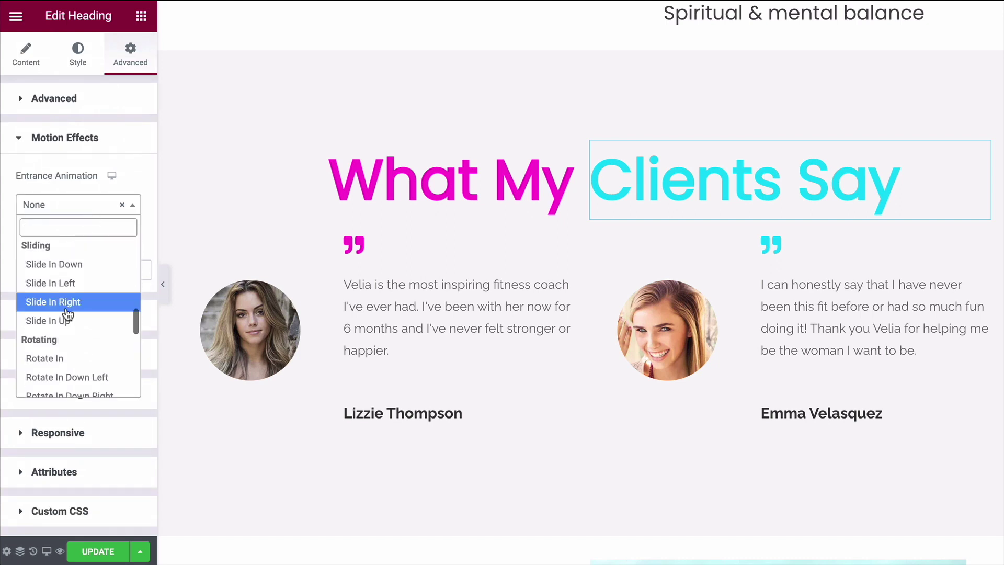
click(66, 302)
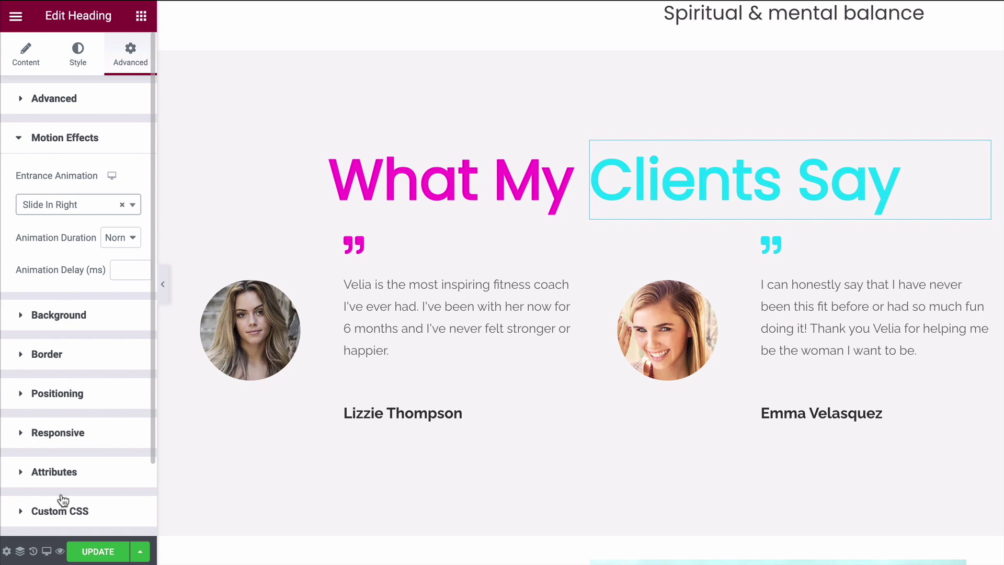
Preview the live page to watch the title slide together into one line.
click(59, 552)
scroll(953, 518, down, 20)
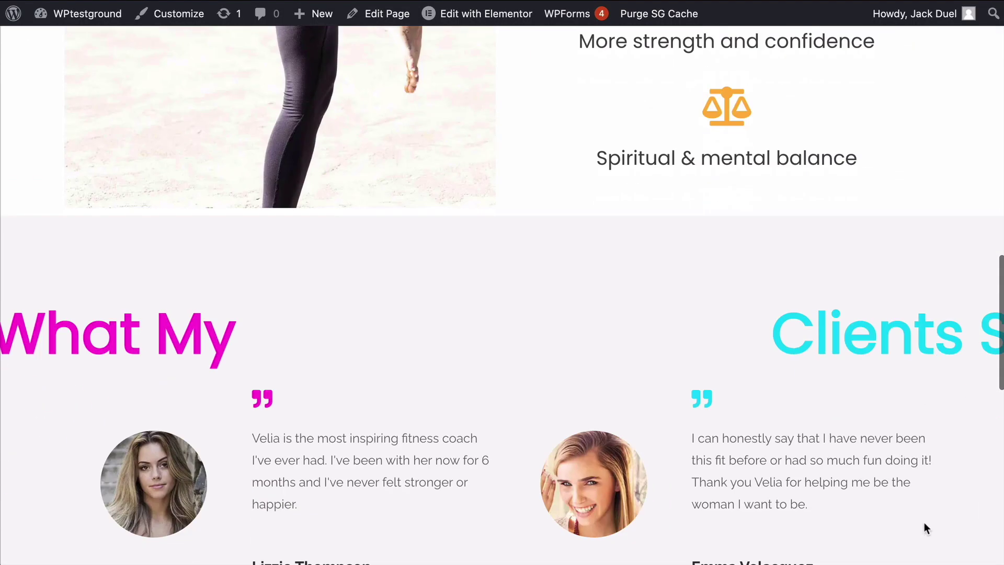
scroll(925, 522, down, 4)
scroll(925, 522, up, 1)
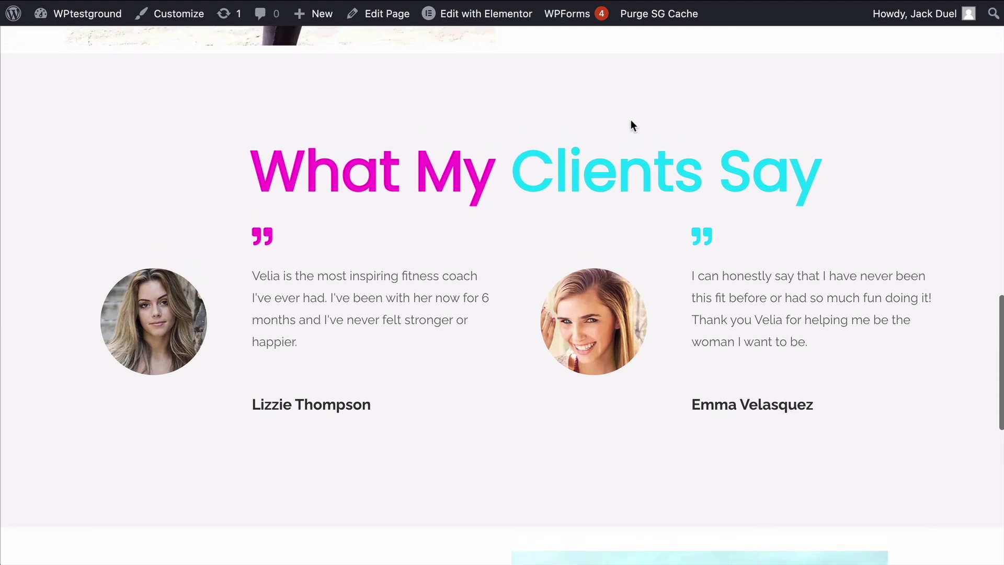
key(ctrl+w)
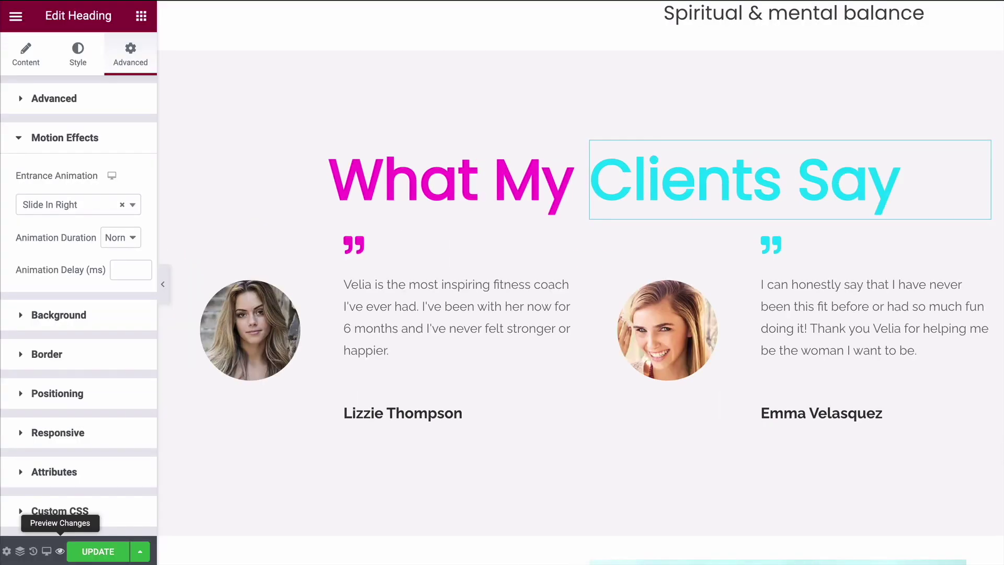
click(121, 244)
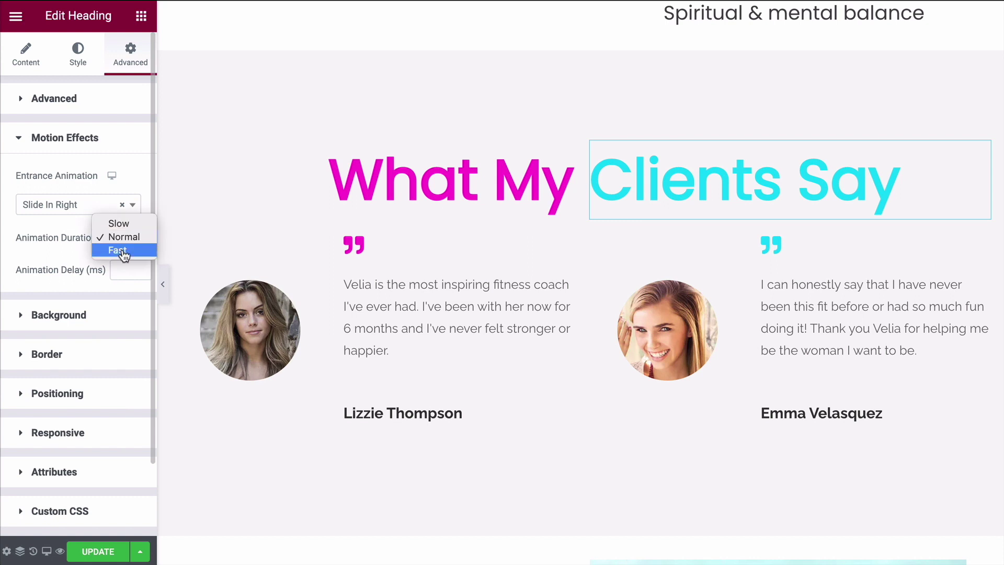
click(80, 269)
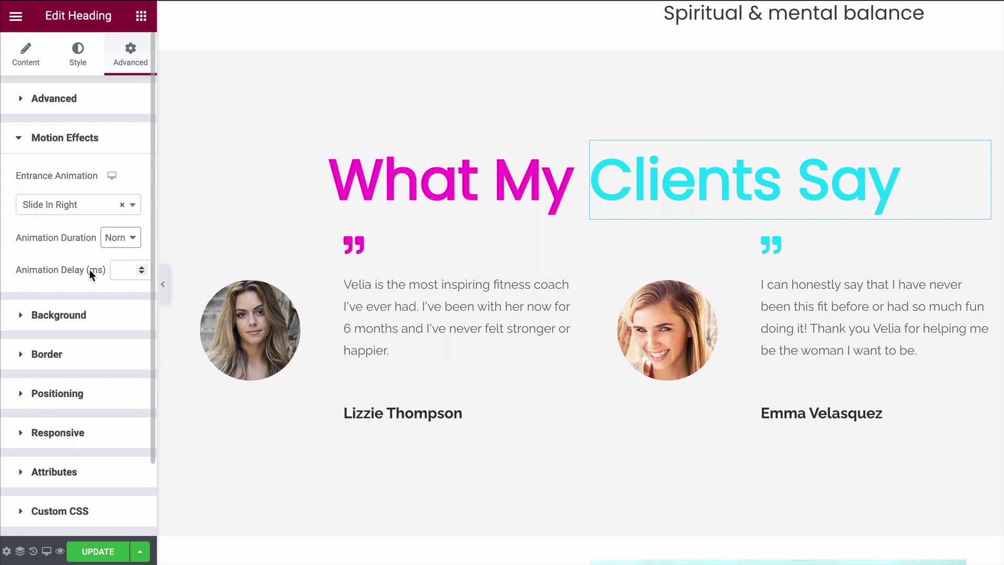
click(119, 268)
key(BackSpace)
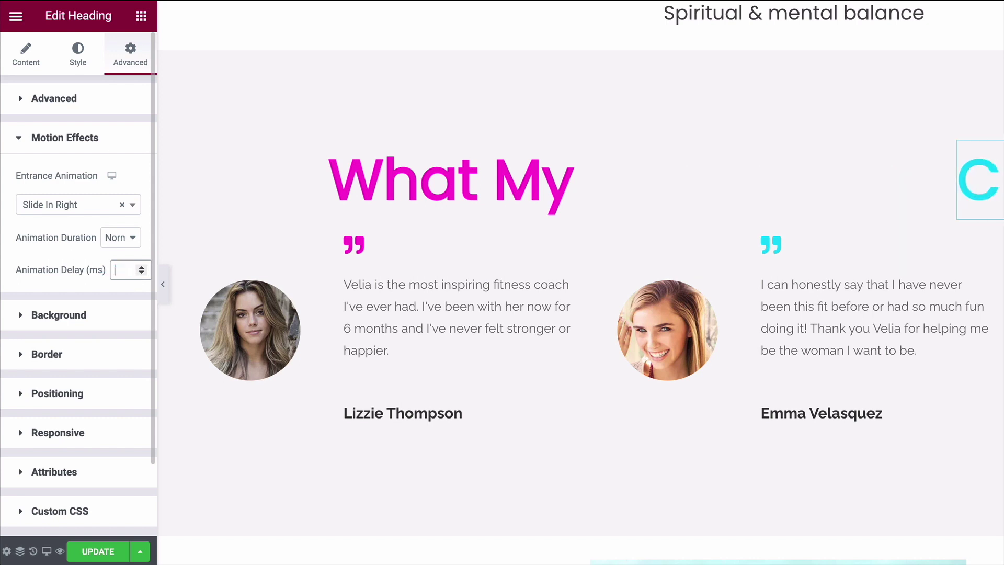
Switch to mobile preview and centre-align the Clients Say heading.
click(46, 554)
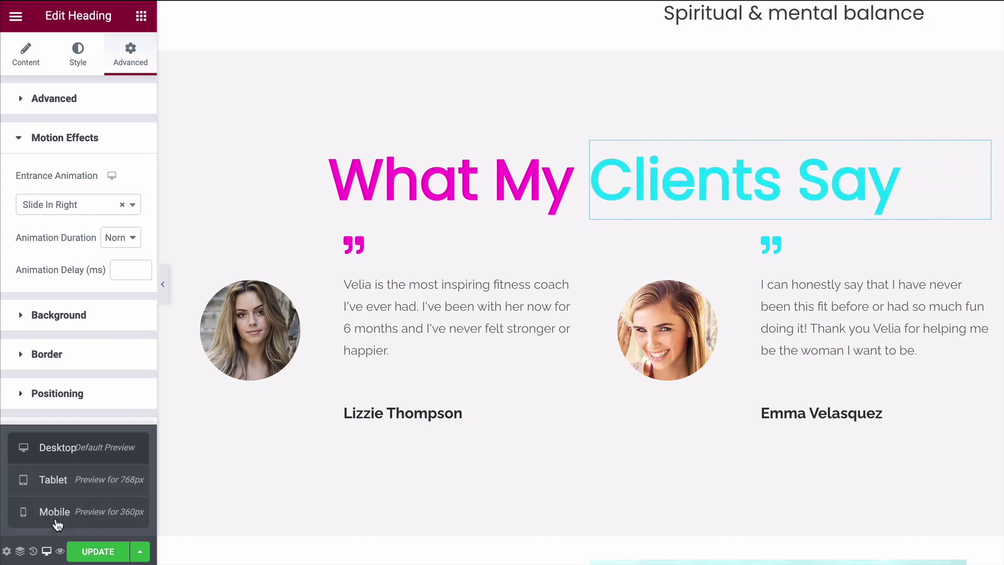
click(62, 512)
scroll(480, 382, down, 7)
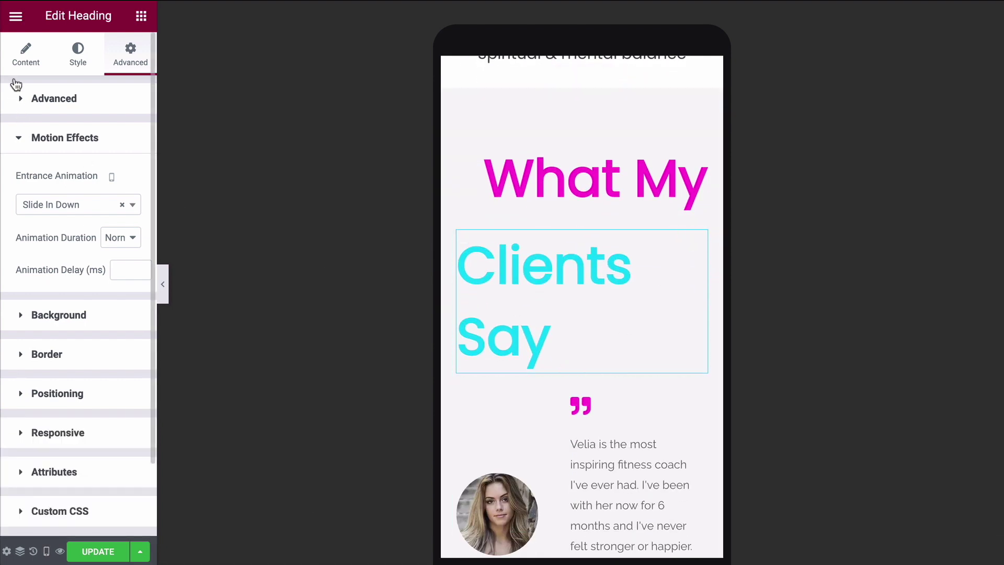
click(23, 63)
click(102, 359)
click(102, 359)
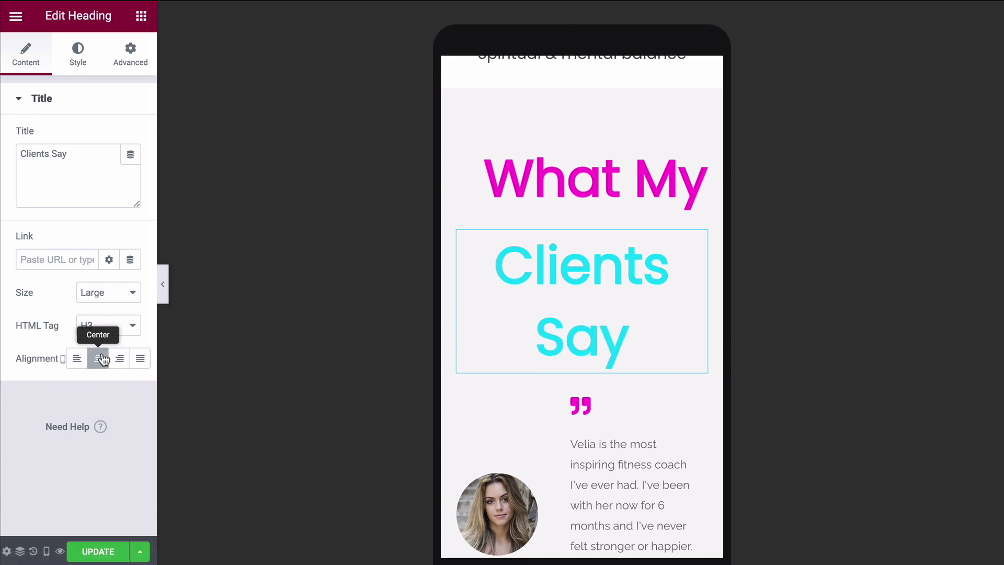
Set the Clients Say heading's mobile entrance animation to Slide In Up.
click(75, 62)
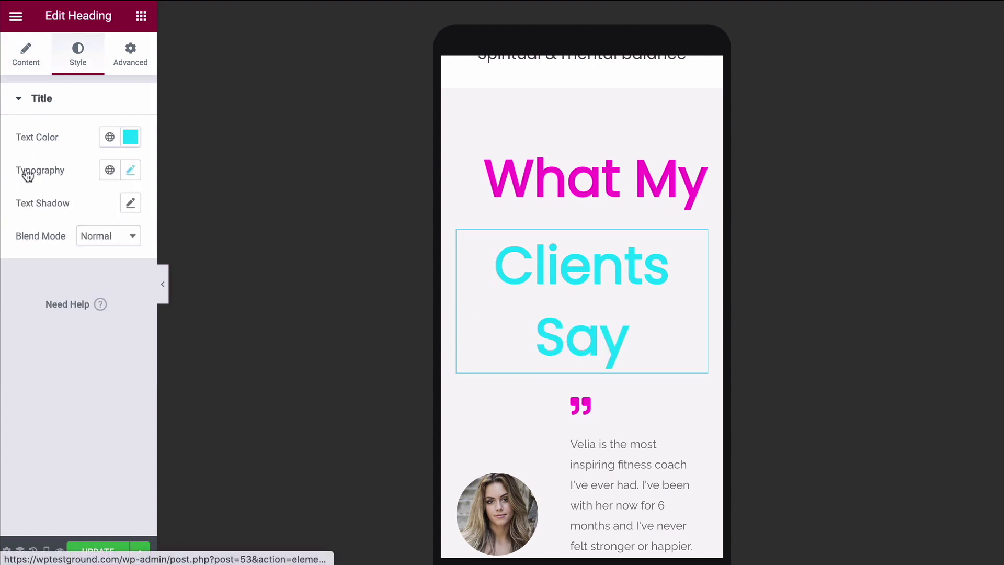
click(127, 59)
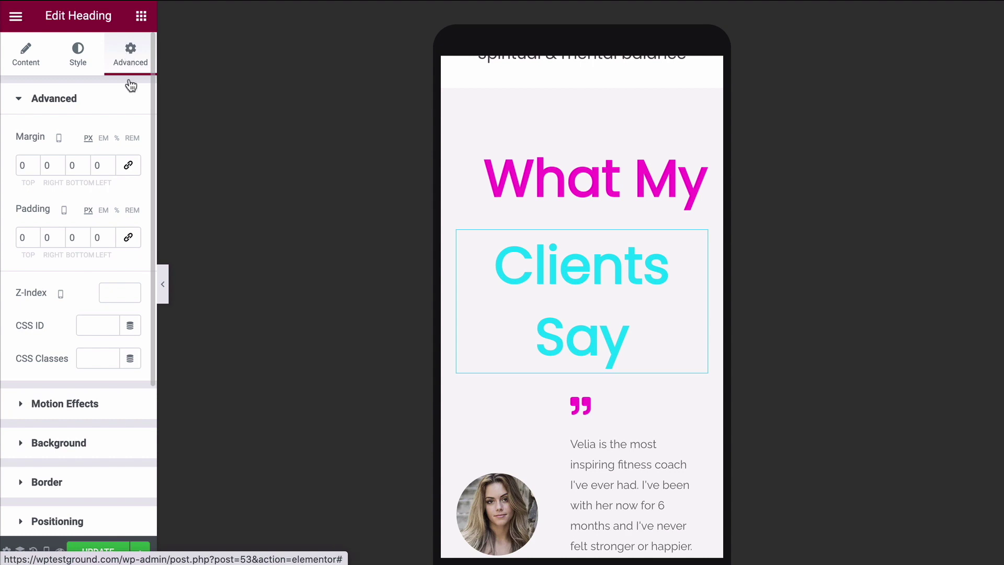
scroll(115, 183, down, 3)
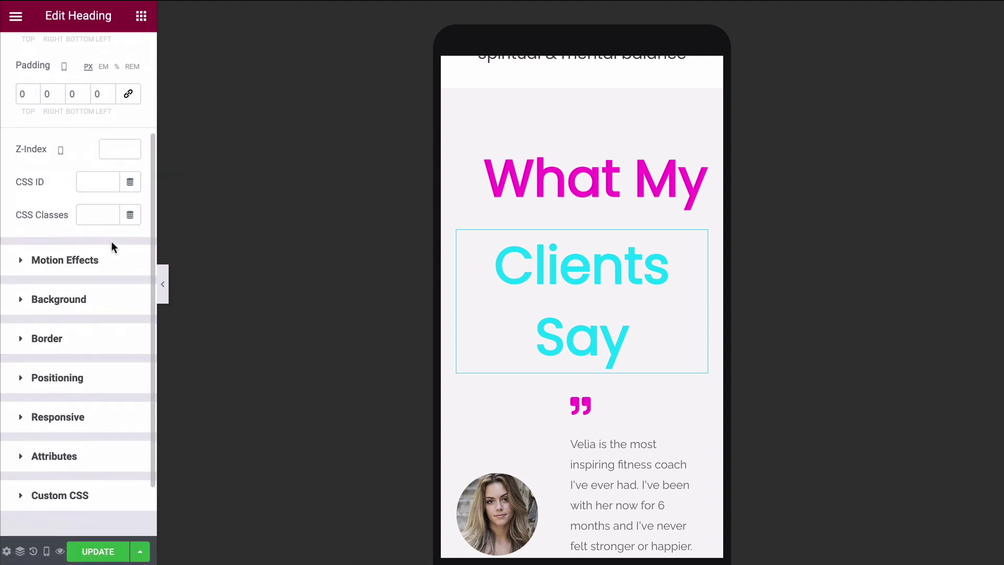
click(108, 247)
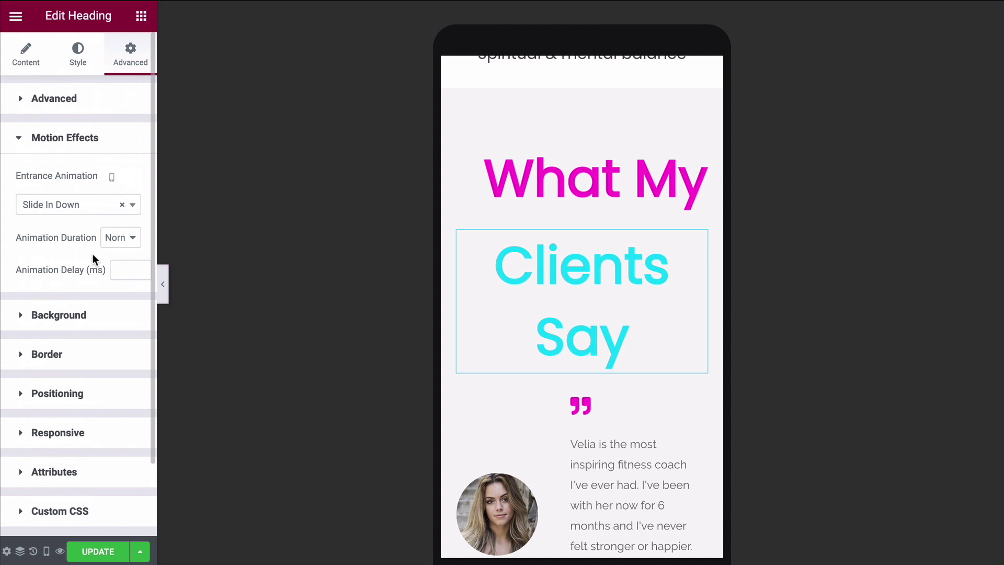
click(91, 213)
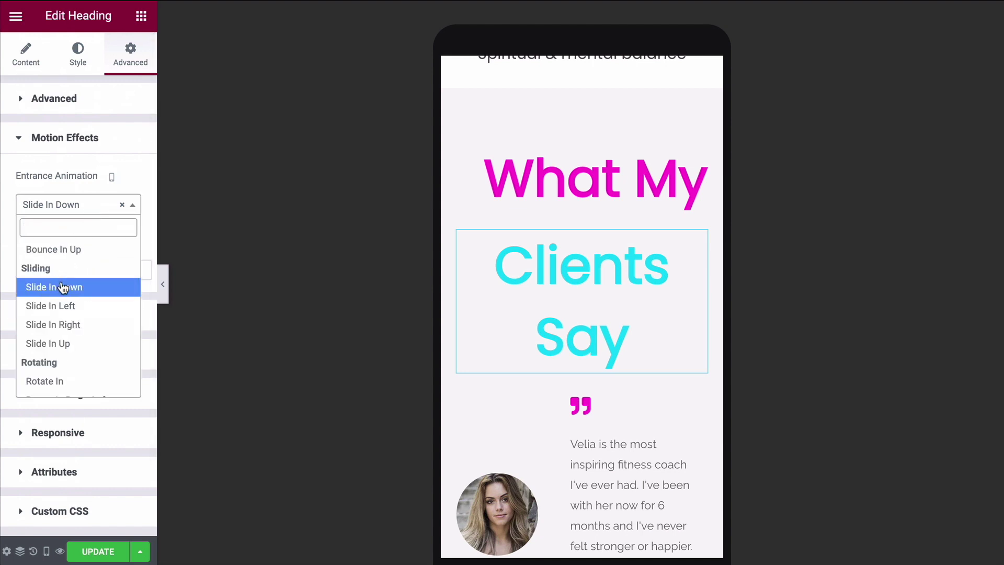
click(61, 287)
click(78, 205)
click(48, 343)
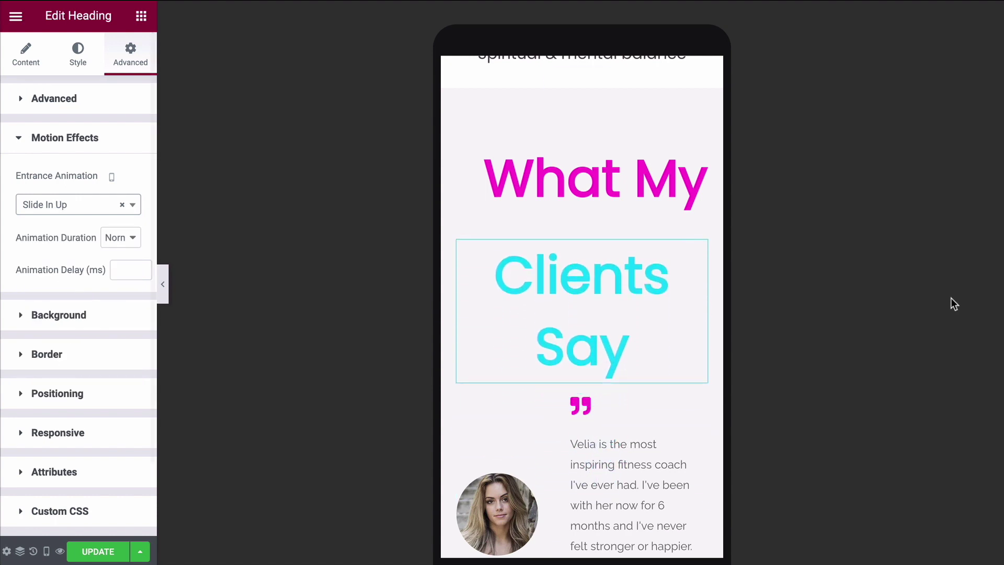
Set the What My heading's mobile entrance animation to slide in down.
click(703, 150)
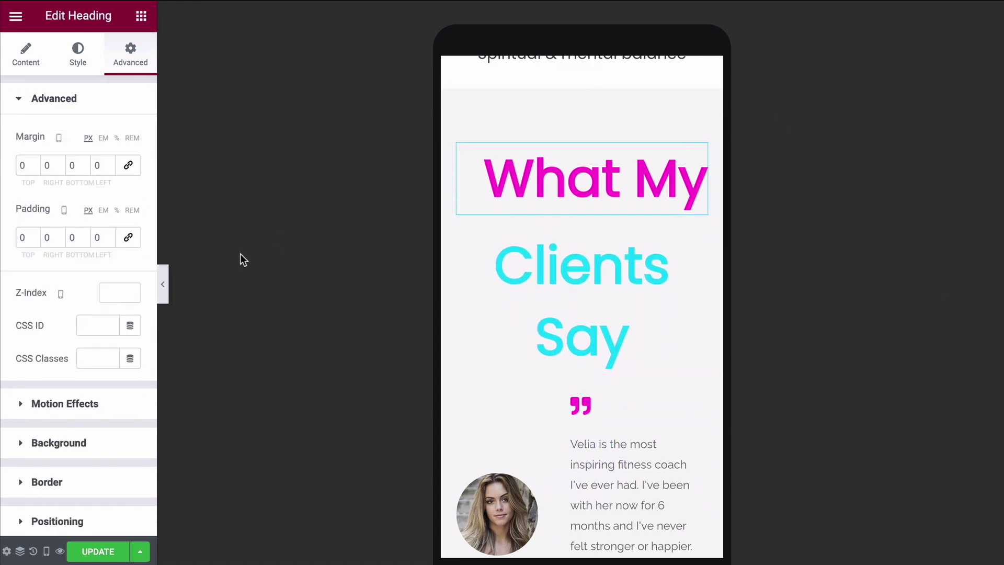
click(74, 407)
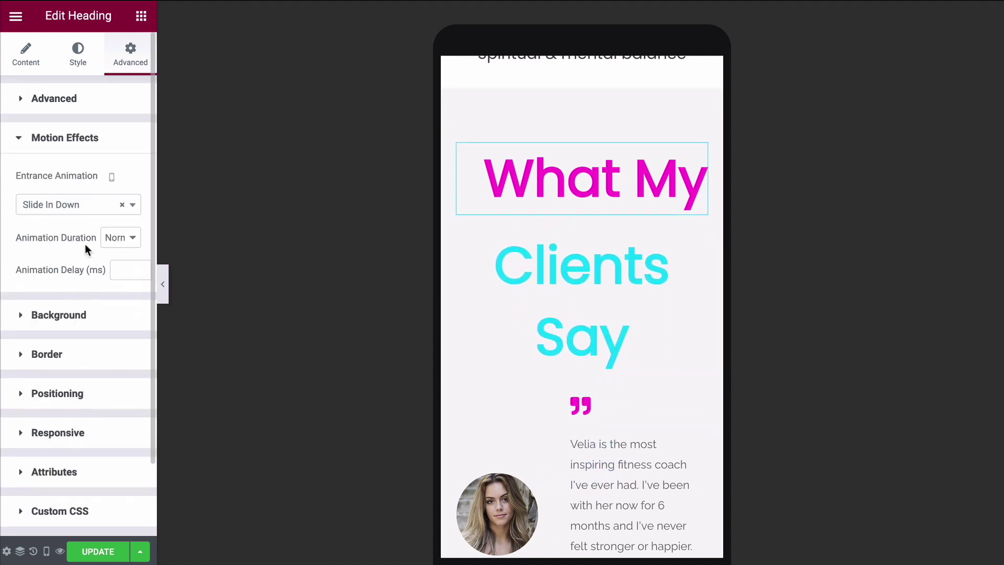
click(101, 205)
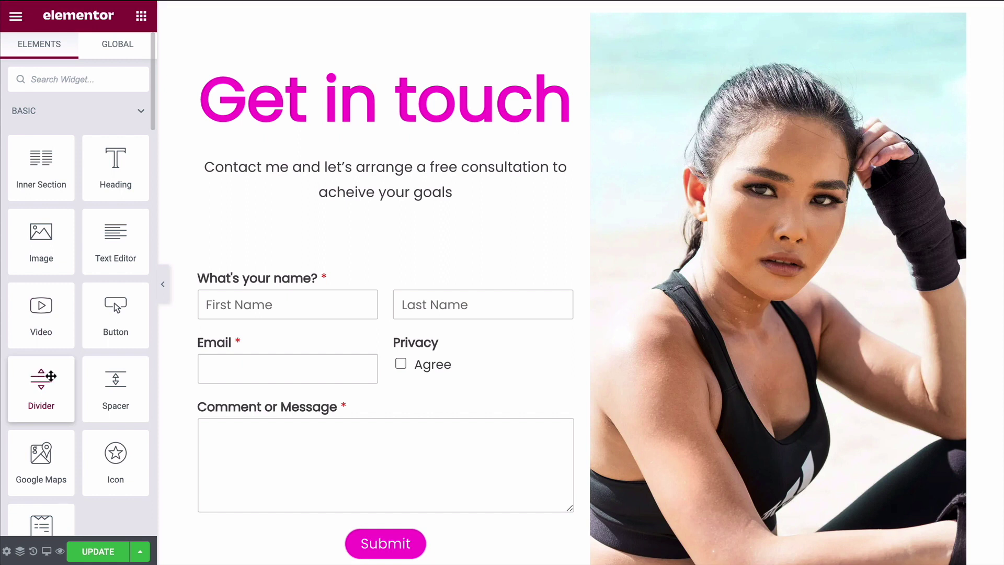
In the Get in touch column's border settings, choose Solid with a 3 px right width, keeping magenta.
drag(51, 375, 574, 209)
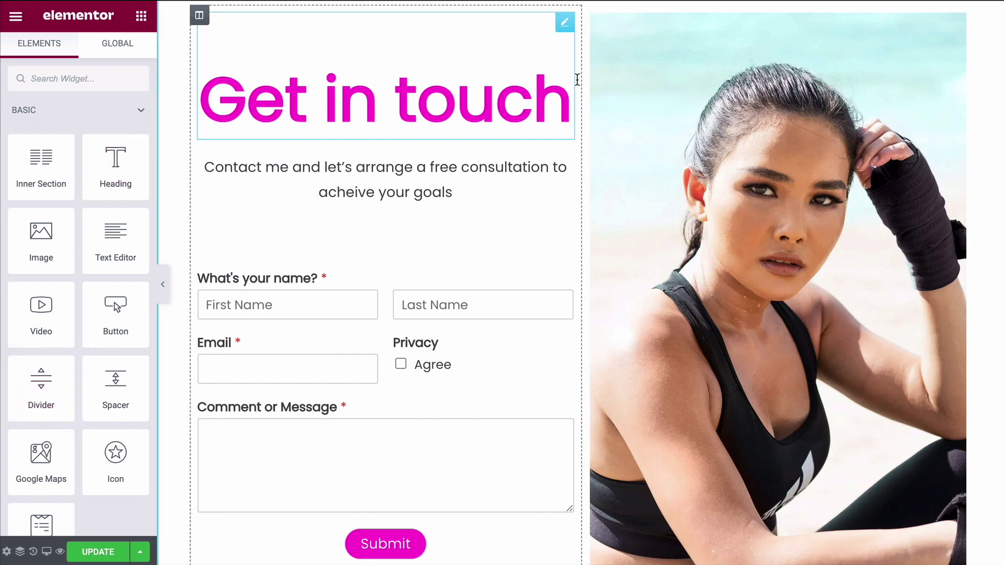
click(202, 17)
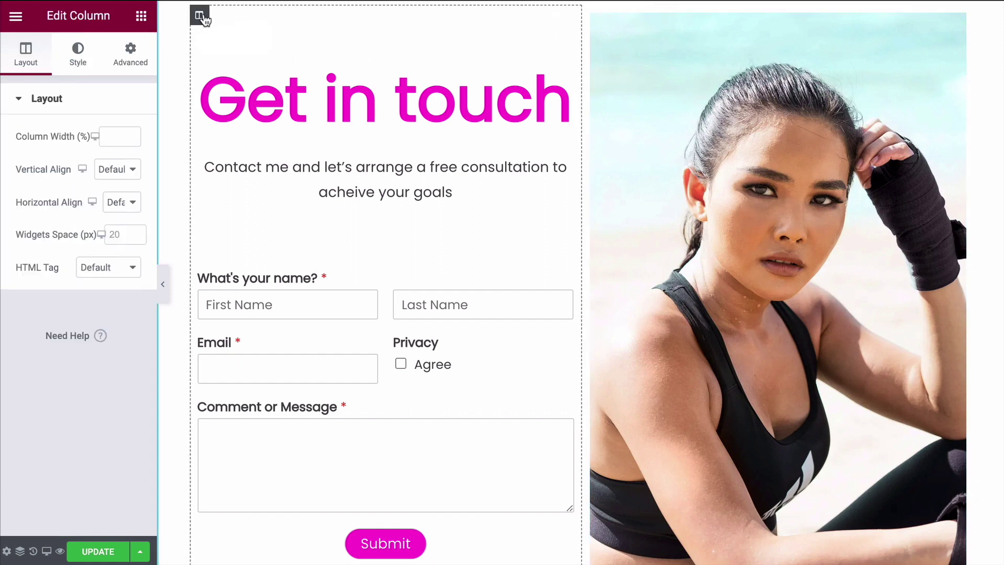
click(78, 54)
click(56, 216)
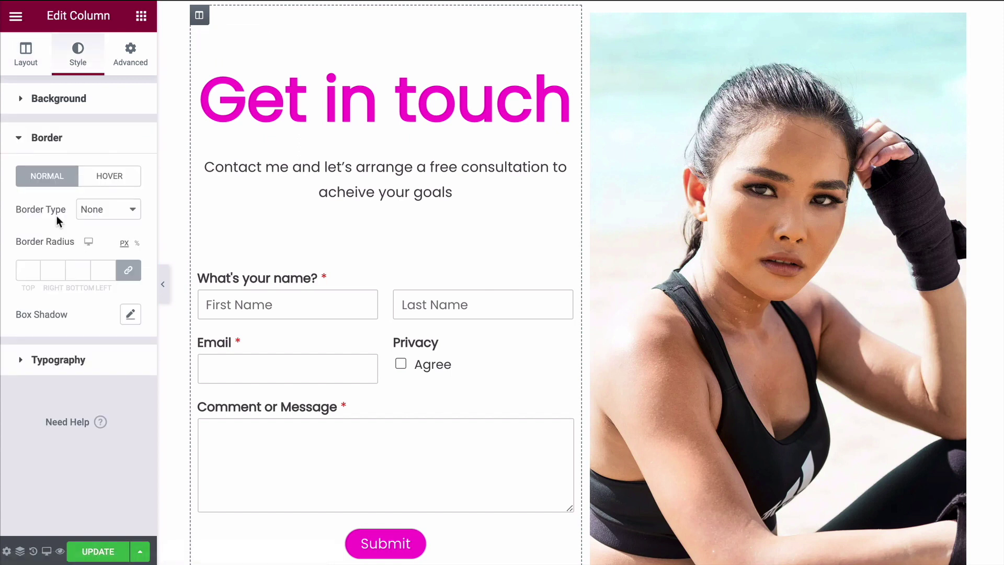
click(112, 214)
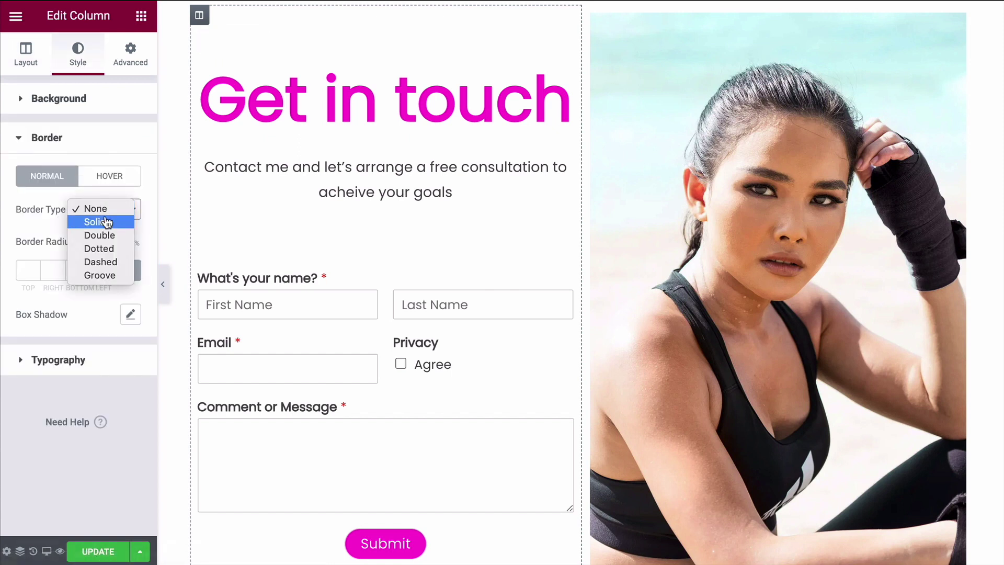
click(97, 222)
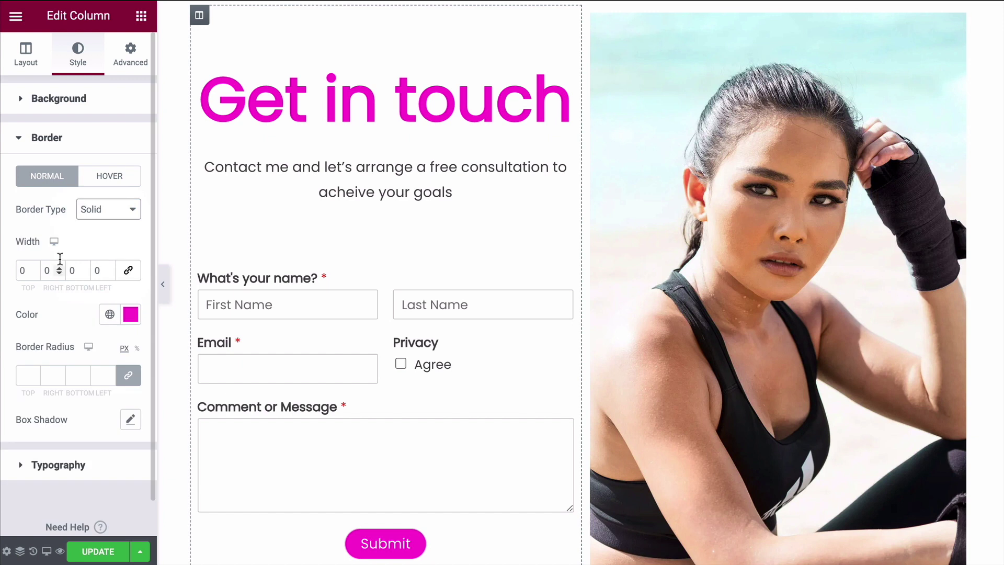
click(59, 267)
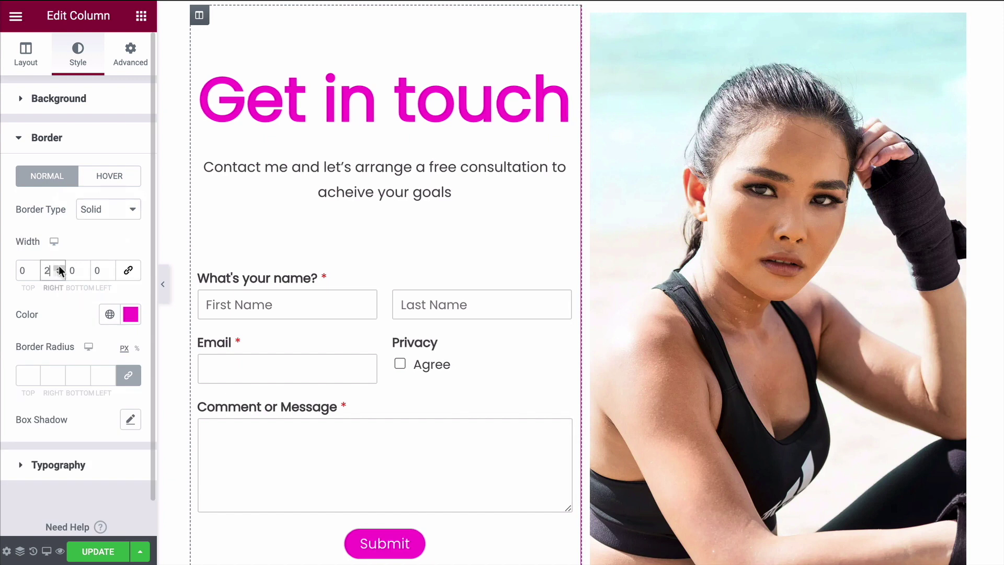
click(59, 267)
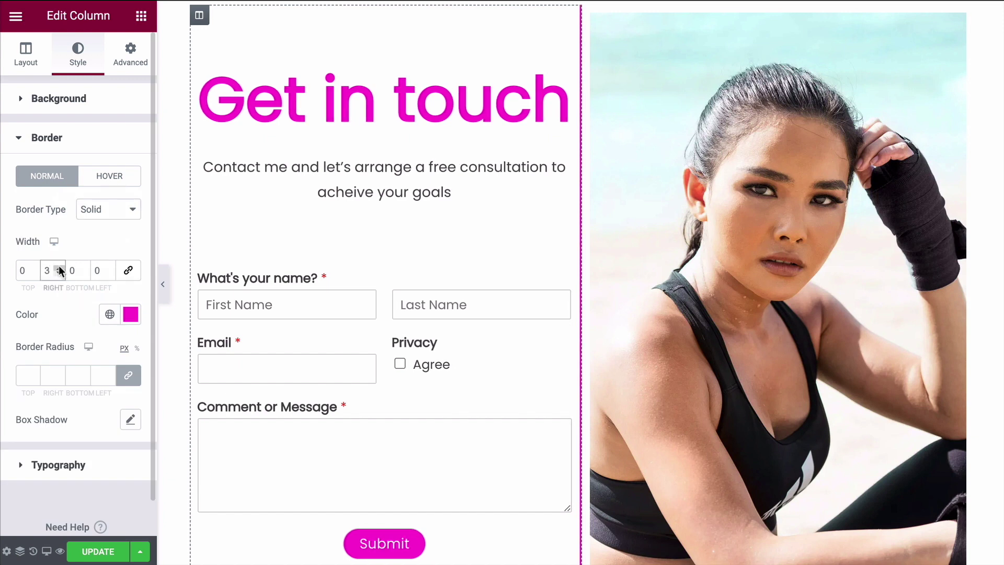
scroll(648, 228, down, 4)
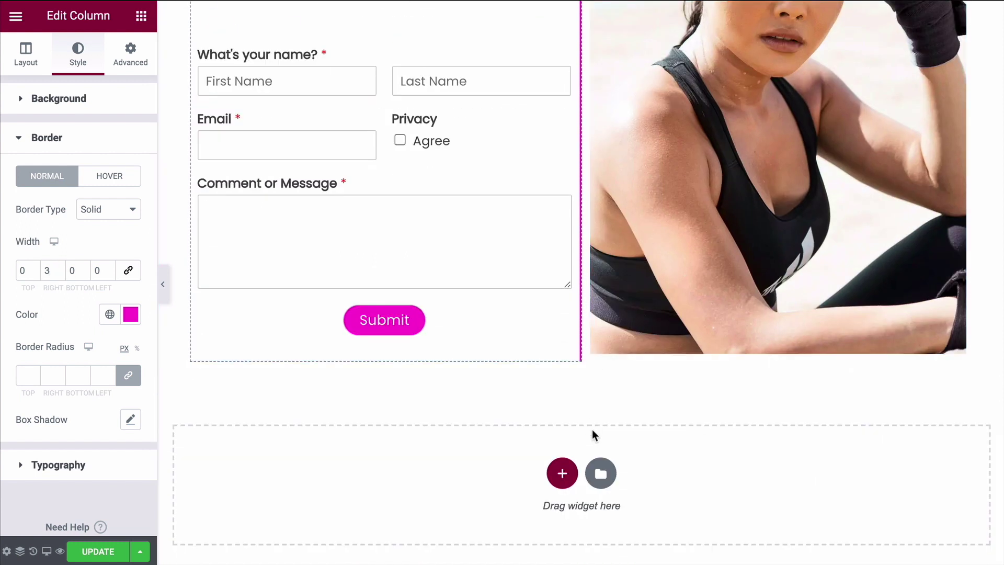
scroll(592, 429, up, 7)
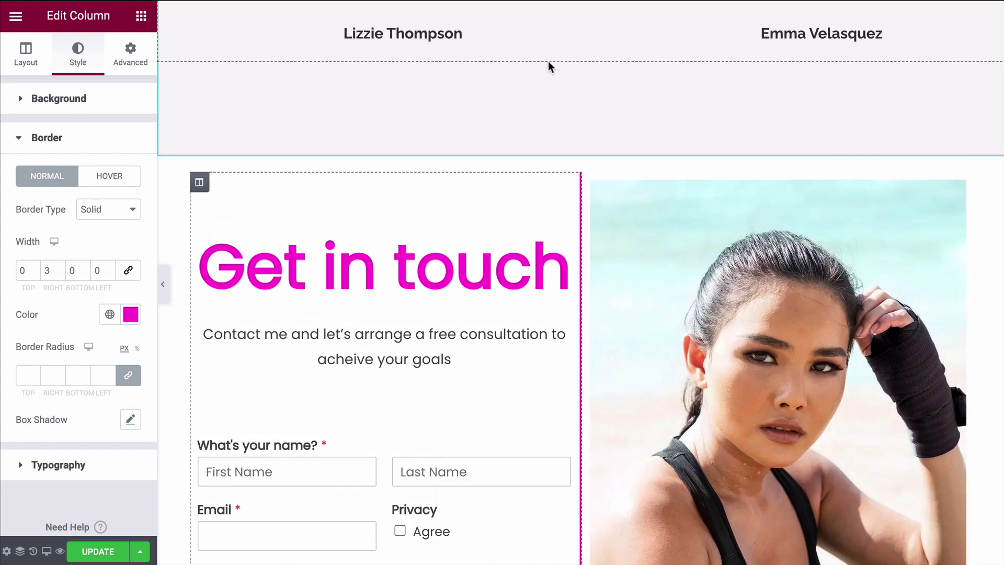
Hide the panel to preview the contact section, then restore it and scroll the mobile view.
click(163, 284)
scroll(966, 259, down, 3)
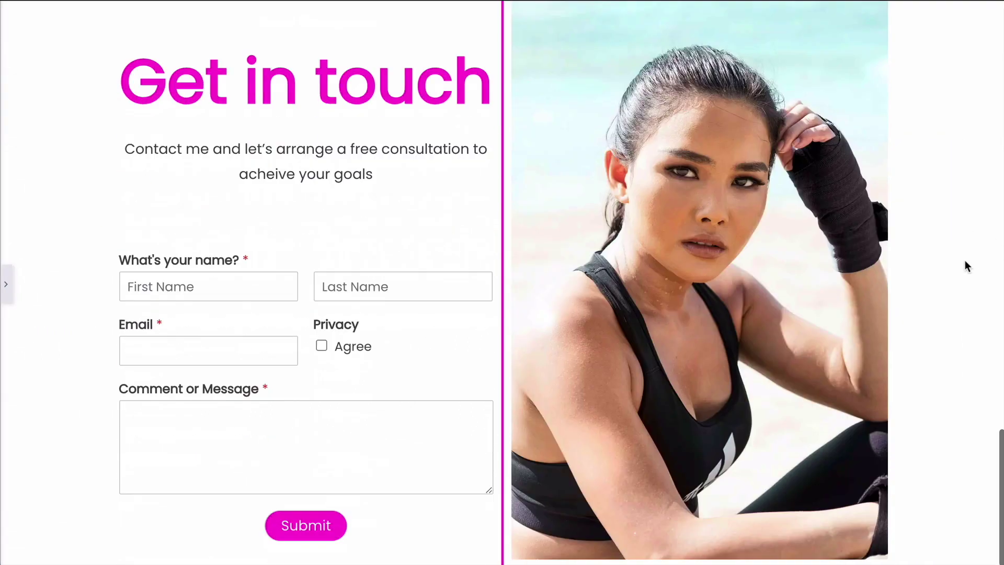
scroll(965, 259, up, 2)
click(5, 289)
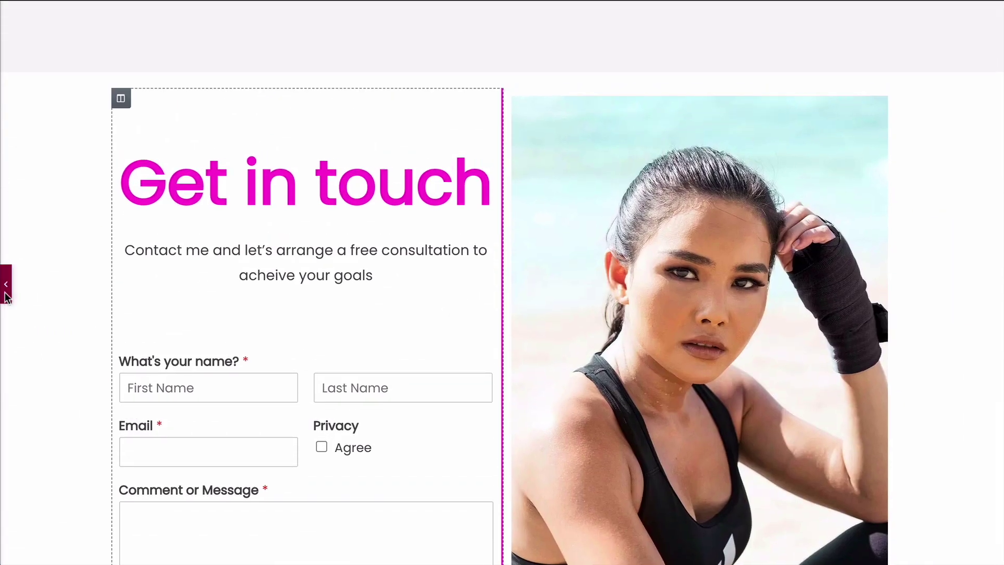
click(135, 54)
scroll(120, 105, down, 2)
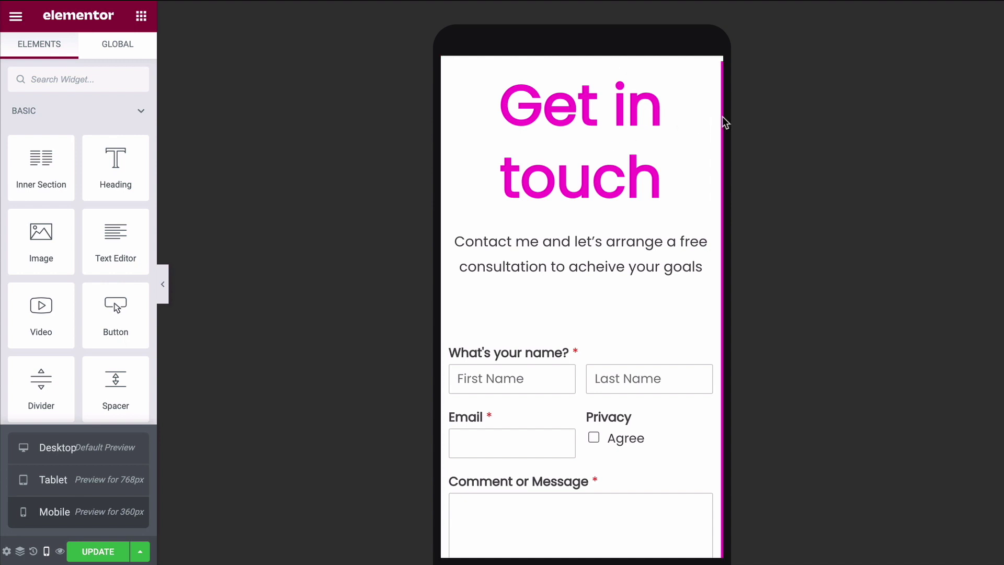
scroll(722, 383, down, 4)
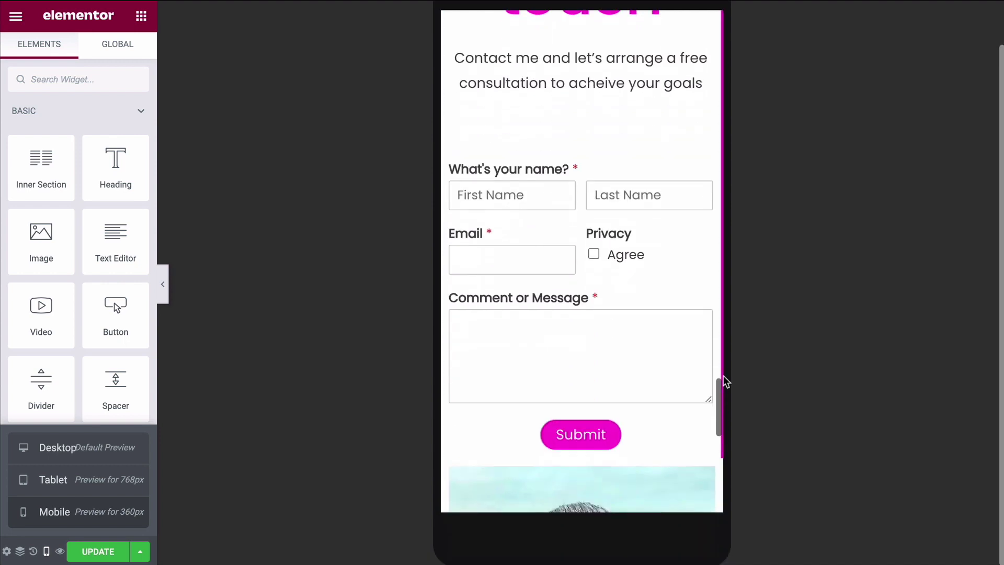
scroll(724, 351, up, 3)
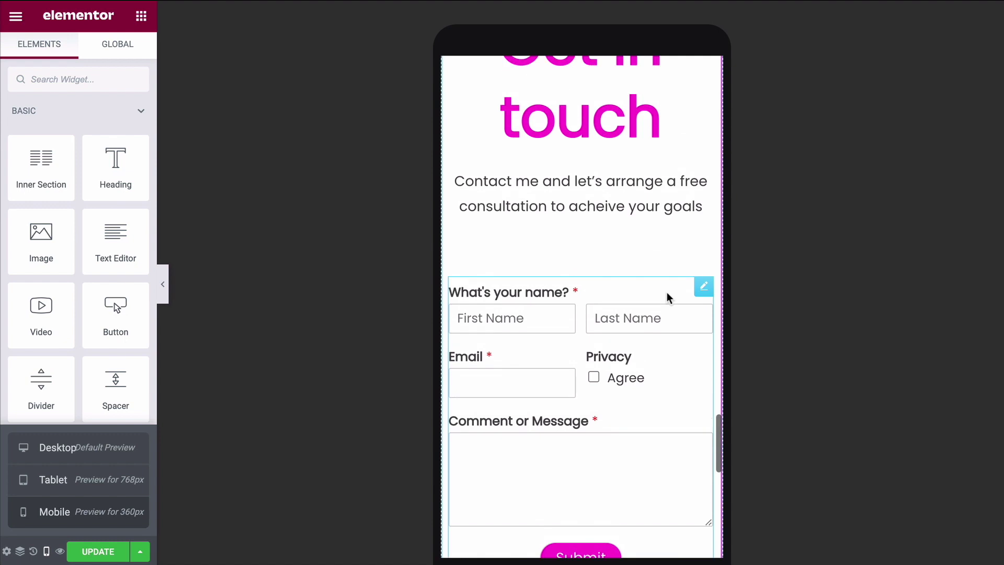
scroll(667, 292, up, 2)
Clear the contact column's mobile border widths to 0 in Style > Border.
click(451, 114)
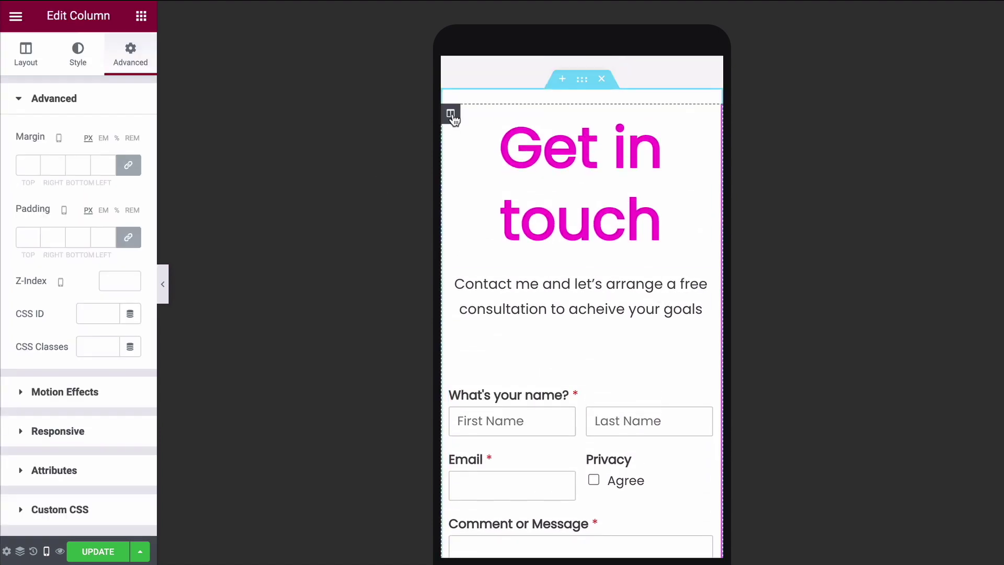
click(78, 56)
click(67, 219)
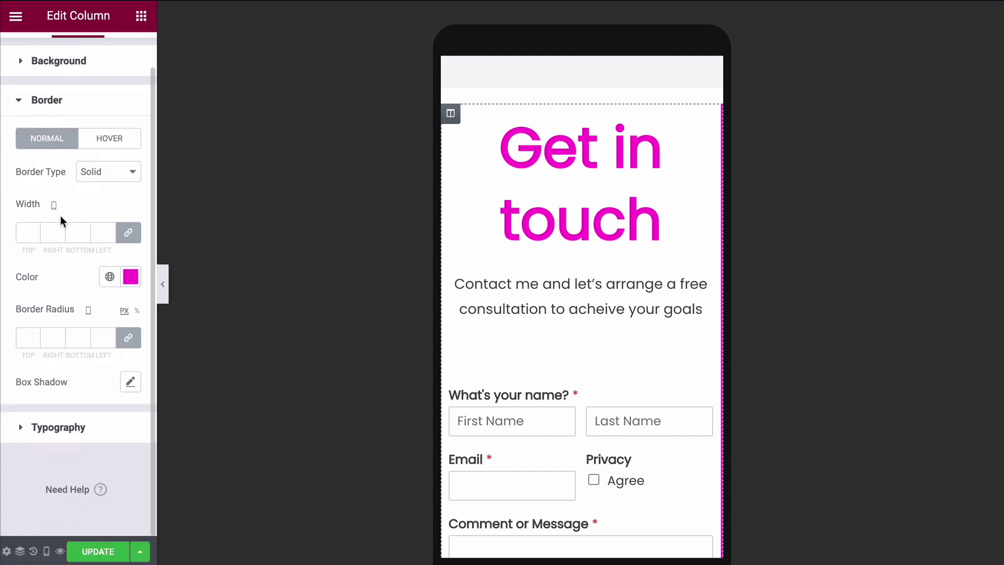
click(128, 232)
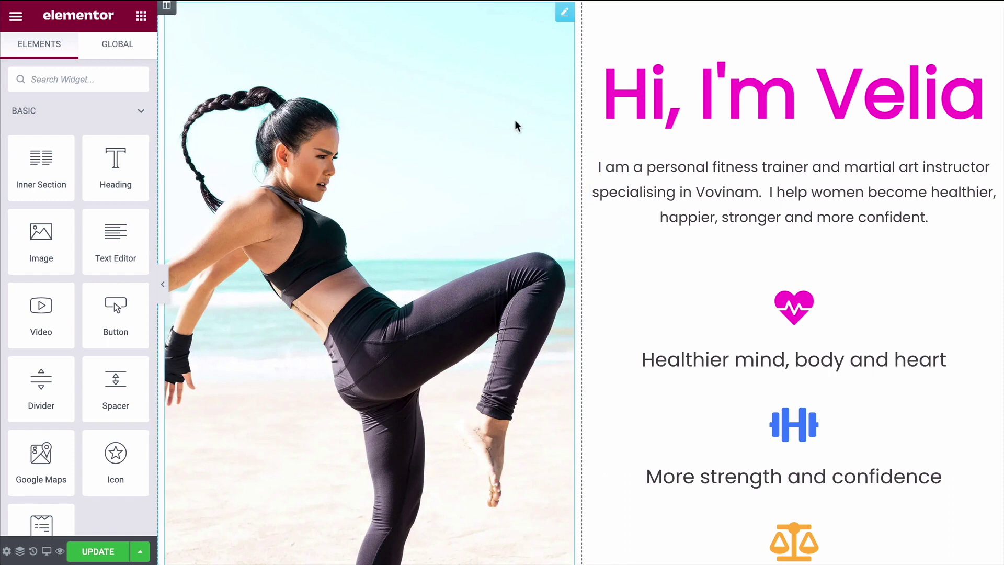
Drag the intro image's Margin Right to a large negative value so it spans behind the text column.
click(565, 12)
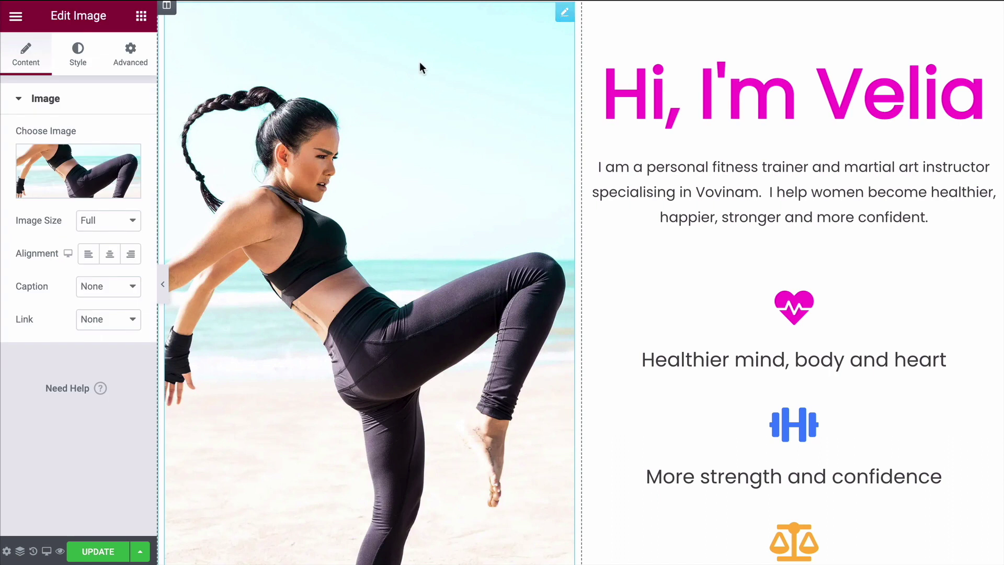
click(130, 60)
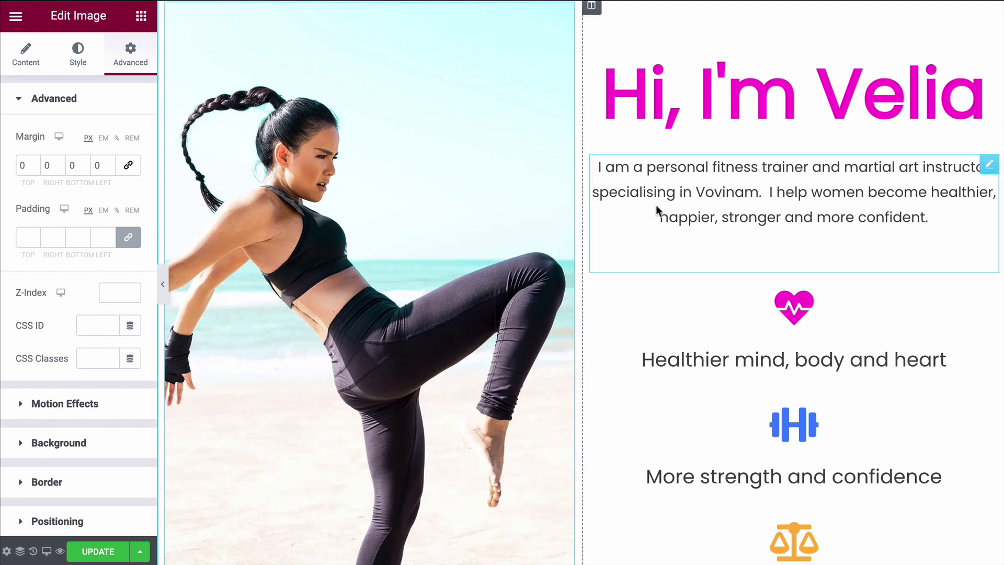
click(58, 168)
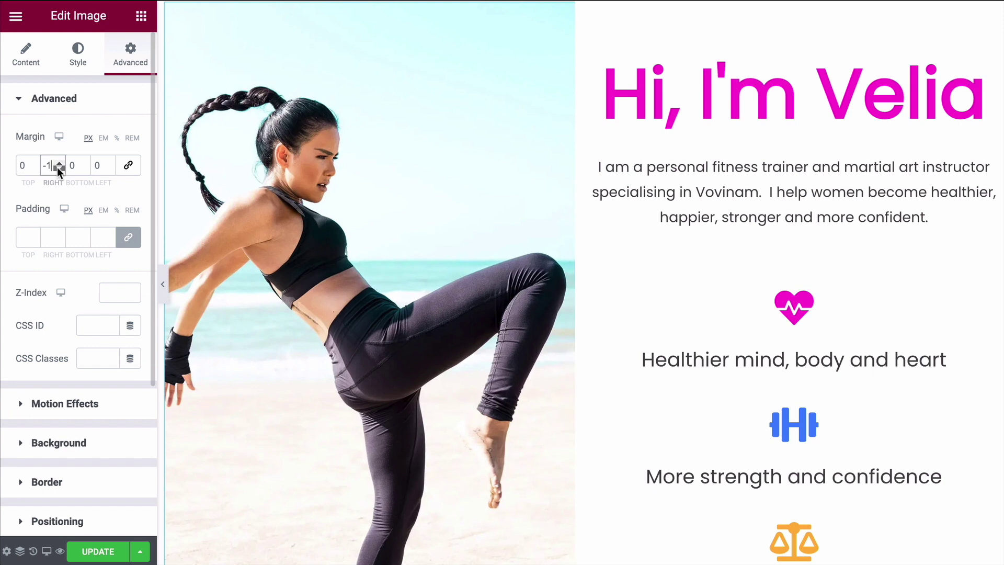
drag(57, 168, 57, 167)
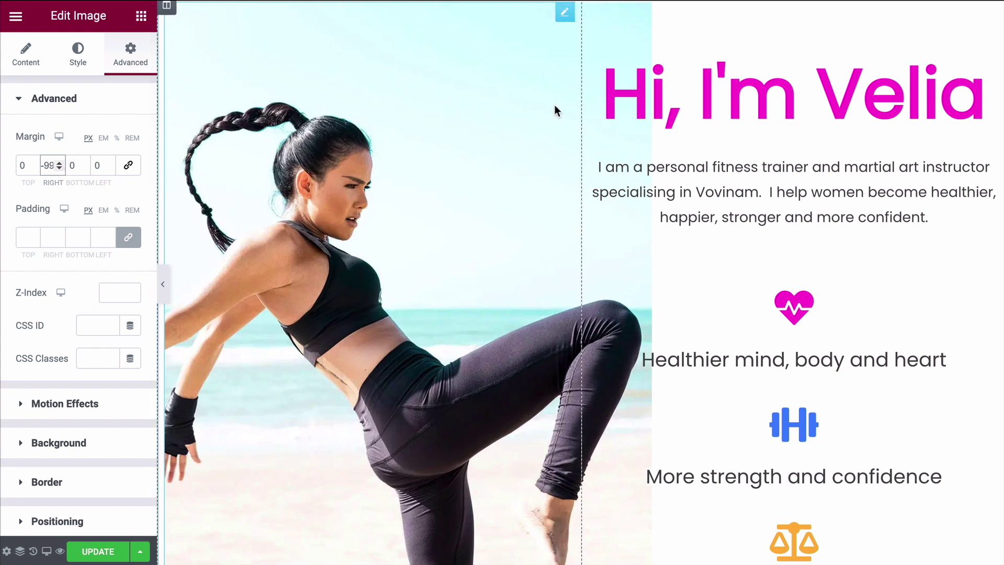
scroll(555, 107, down, 3)
Duplicate the intro section and reset the copied image's right margin to 0.
scroll(556, 108, up, 5)
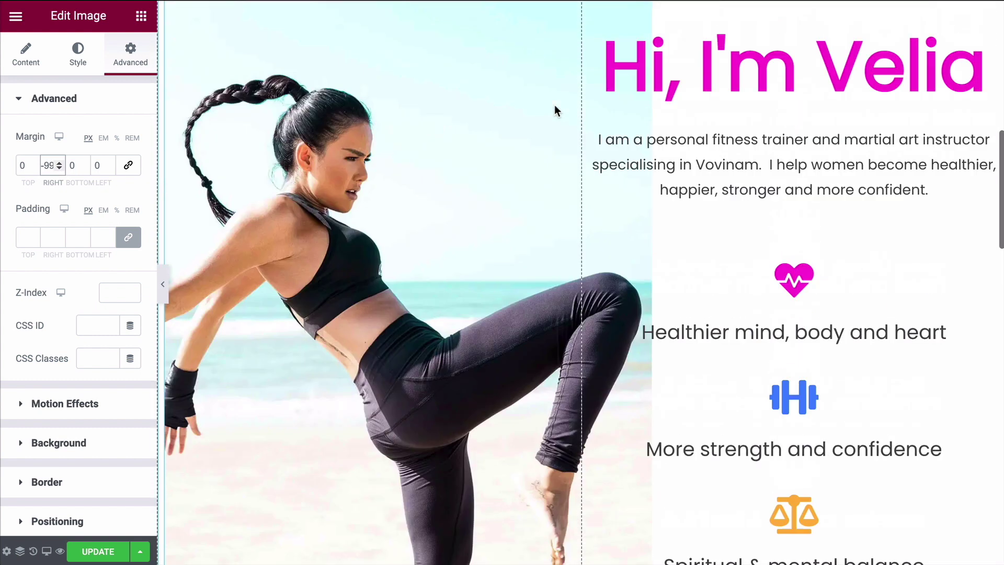
right_click(582, 98)
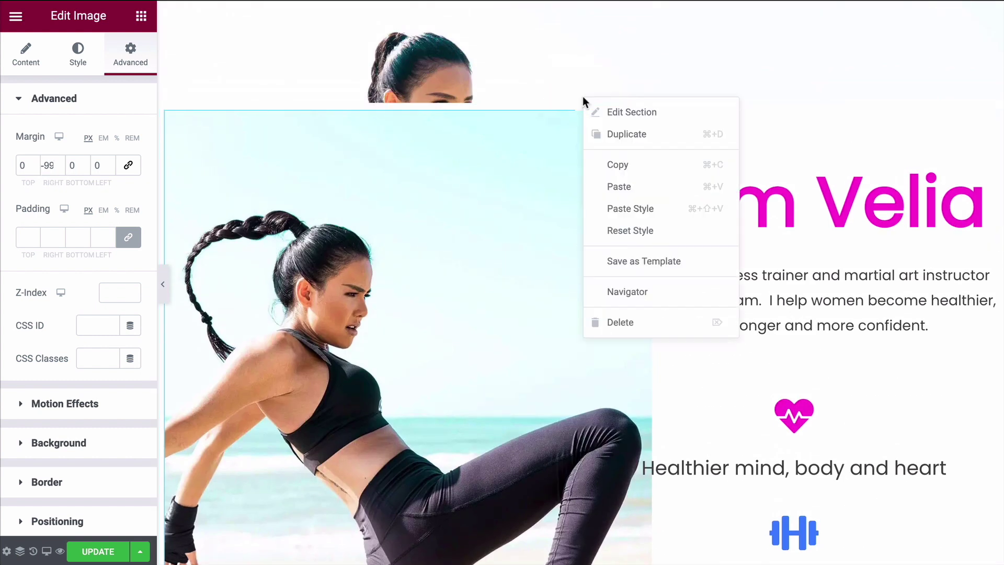
click(623, 137)
scroll(611, 196, down, 5)
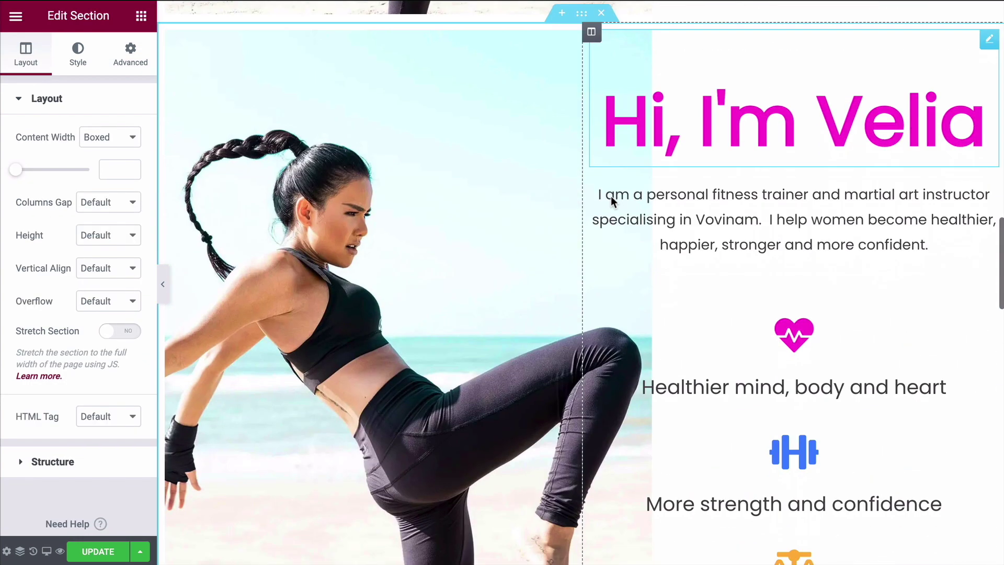
right_click(567, 47)
click(566, 44)
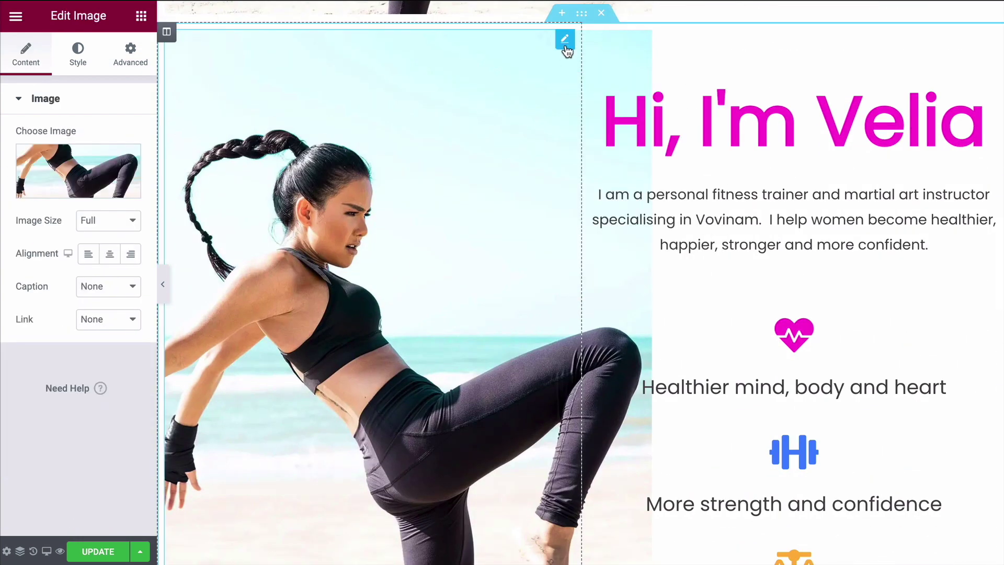
click(111, 54)
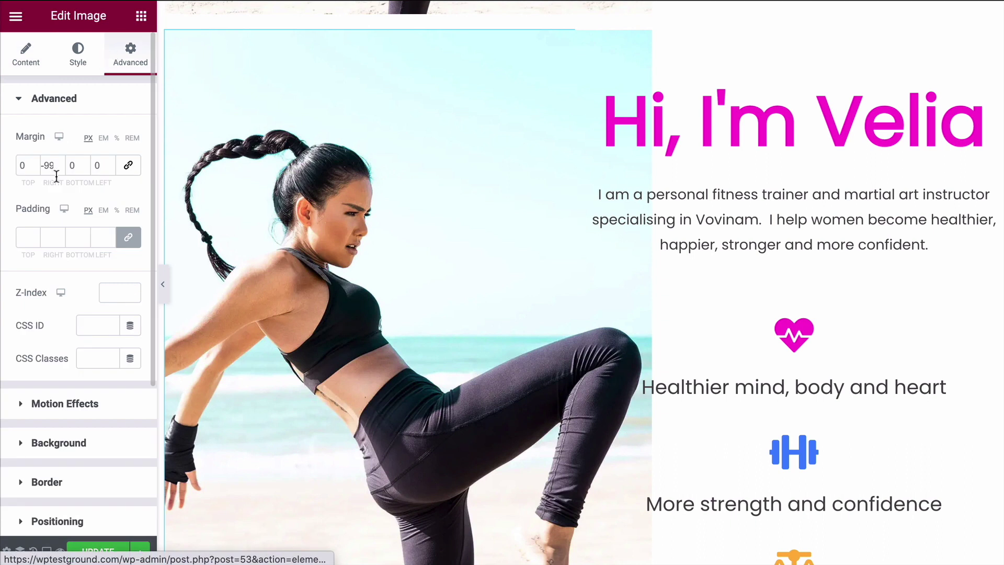
double_click(44, 167)
text(0)
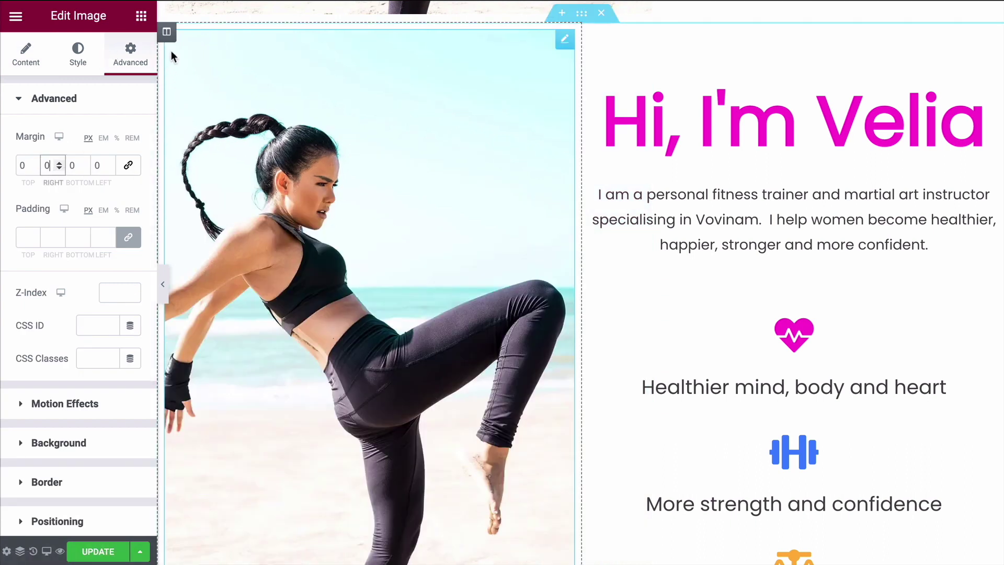
Move the copied image column to the right and give the image a -74 left margin.
drag(170, 36, 696, 68)
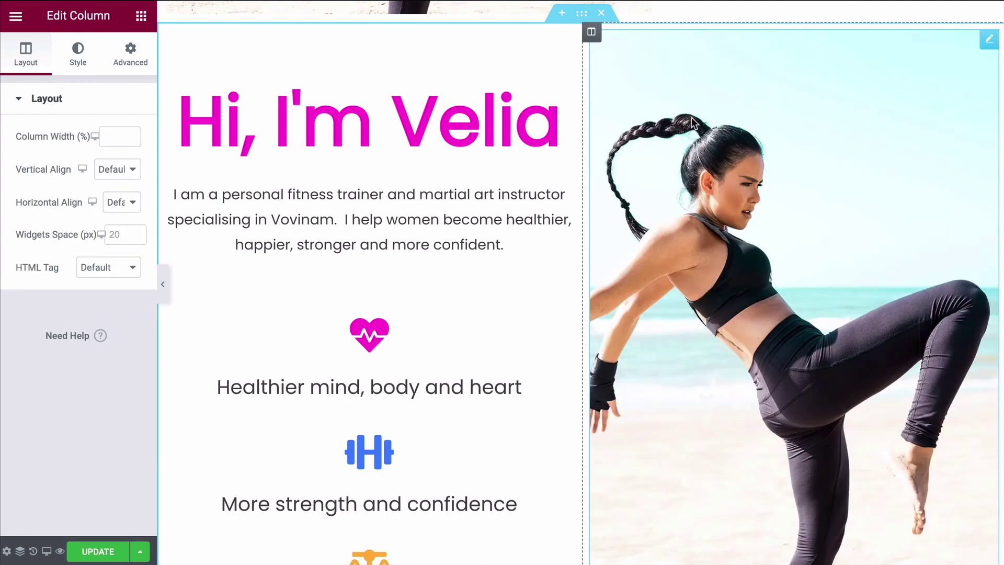
click(989, 44)
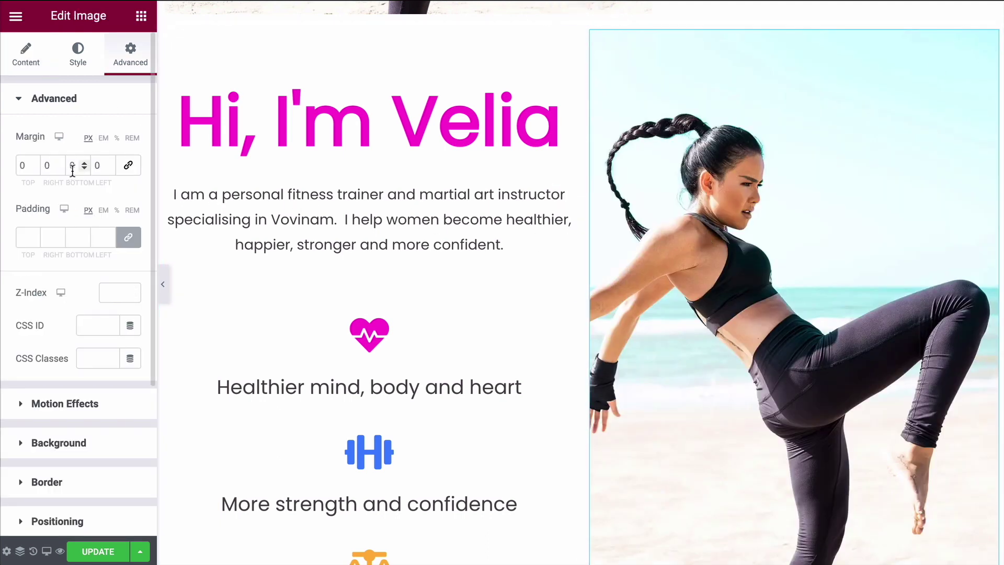
drag(110, 168, 111, 169)
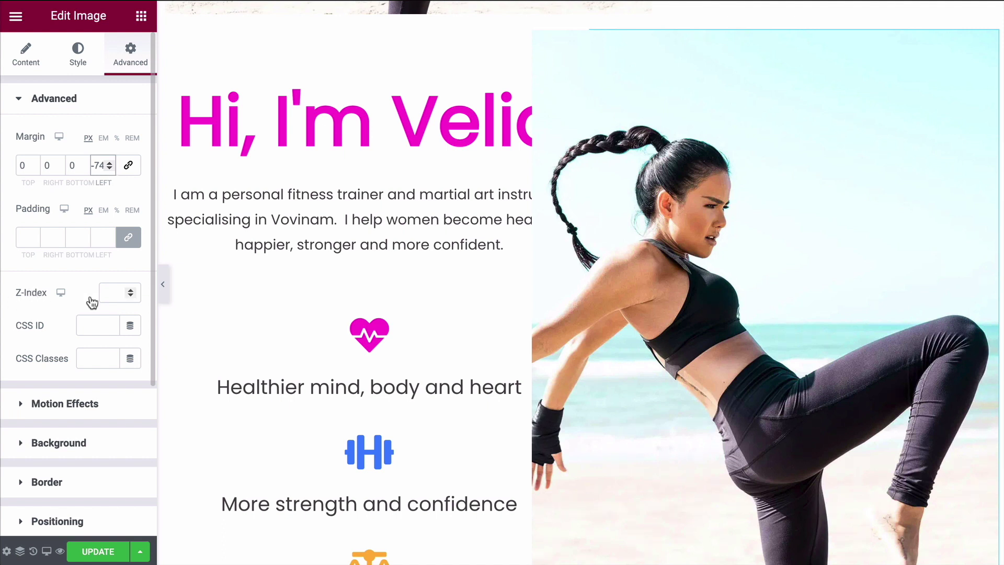
click(113, 292)
Set the text column's Z-Index to 2 so 'Hi, I'm Velia' sits over the photo.
click(167, 33)
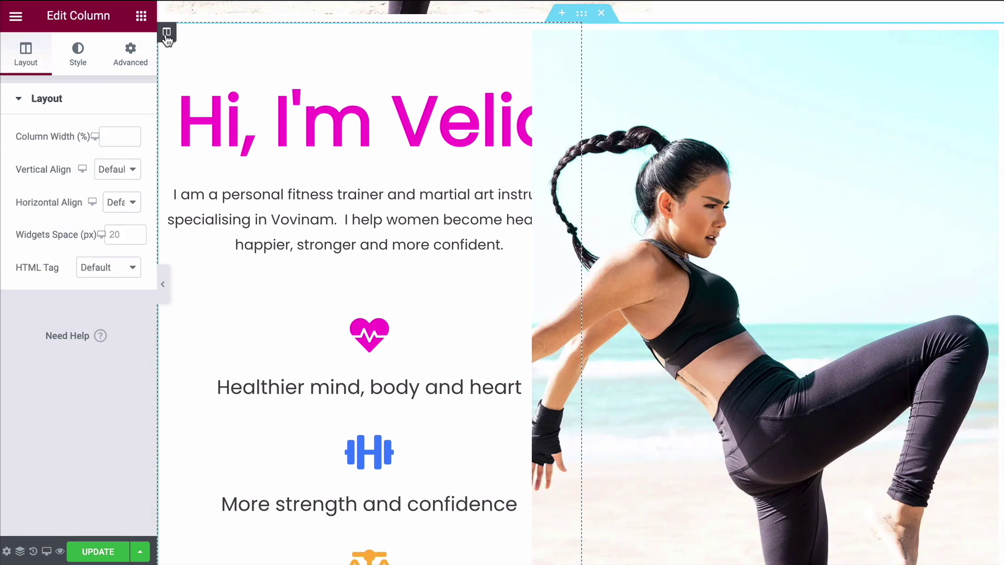
click(130, 52)
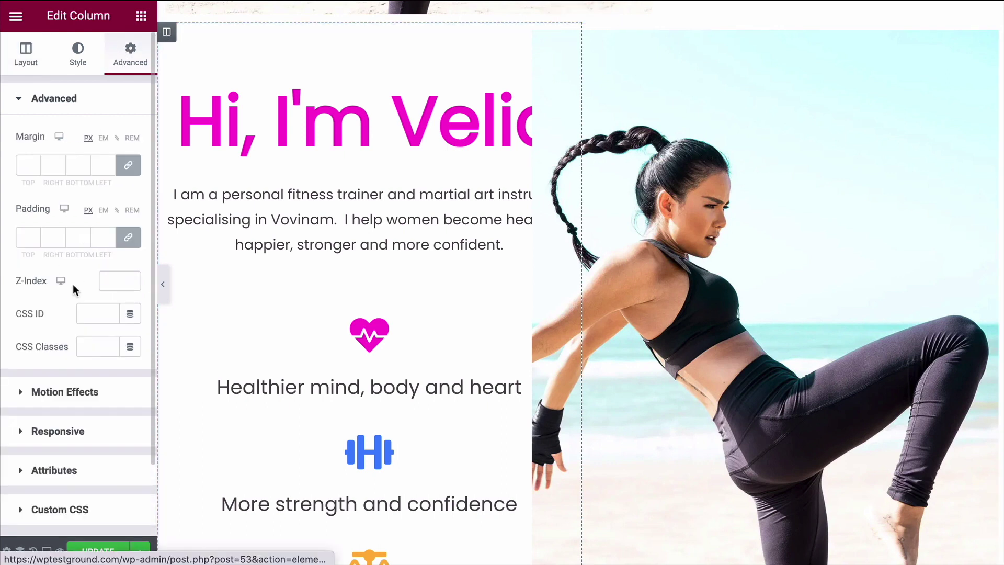
click(108, 279)
text(2)
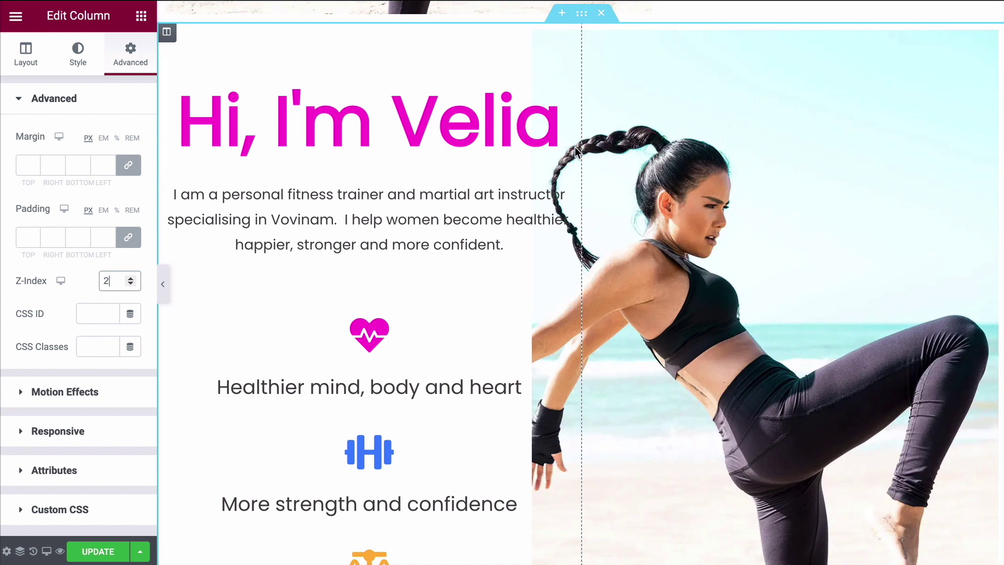
scroll(576, 158, up, 2)
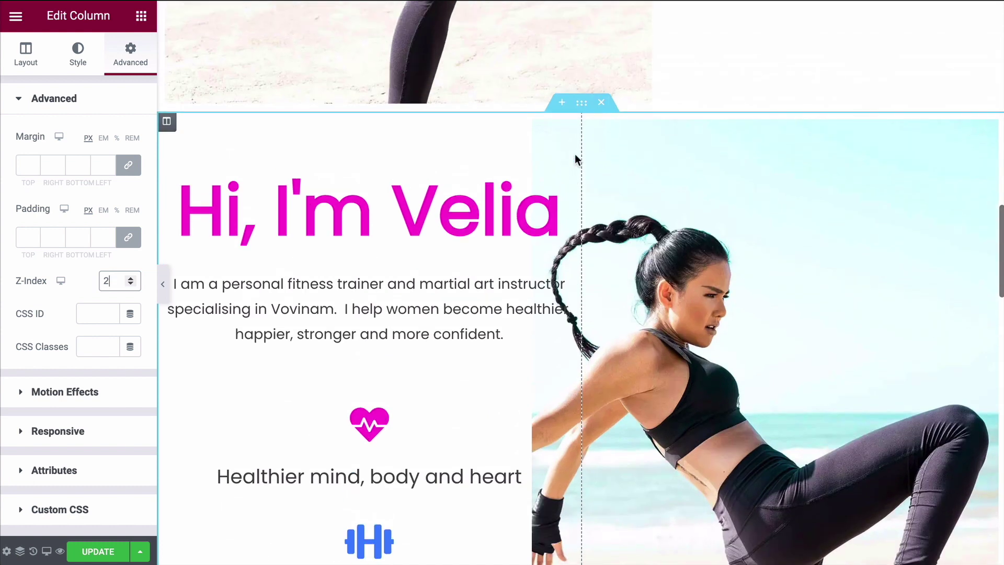
Delete the overlap-test intro section and preview the 'Image Margin Edited' History state.
click(604, 105)
scroll(834, 183, up, 5)
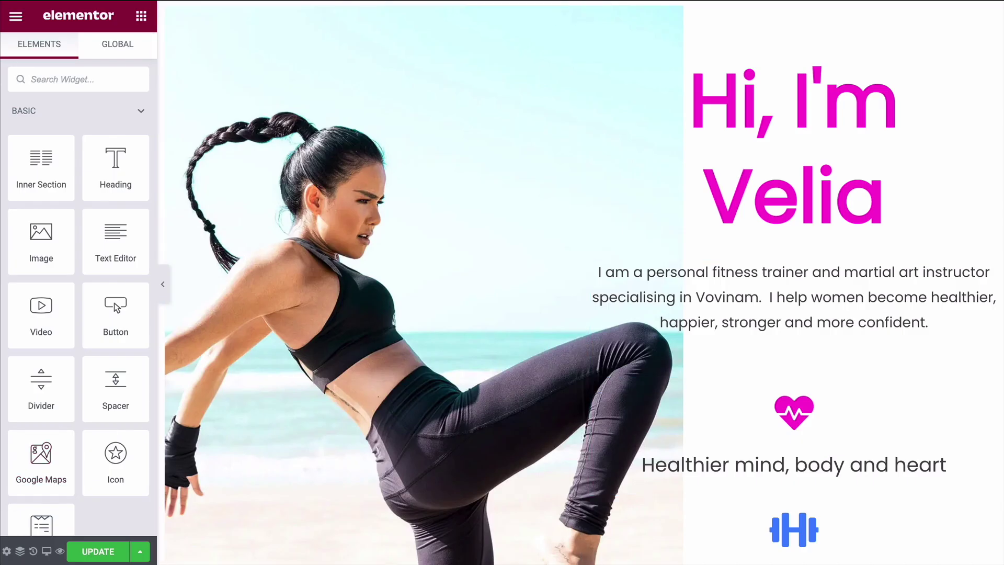
click(33, 551)
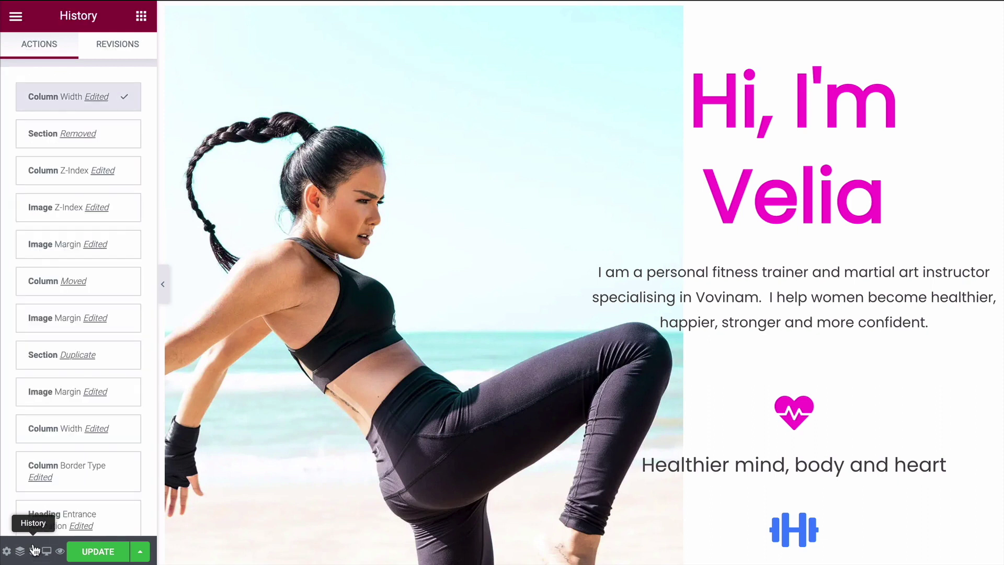
click(64, 239)
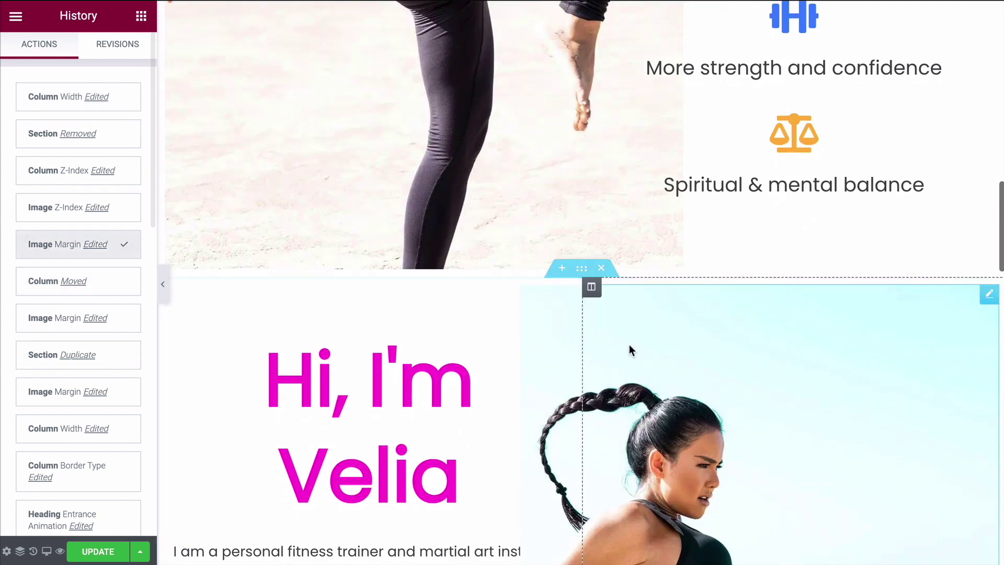
Restore the latest 'Column Width Edited' state from History.
scroll(651, 323, down, 6)
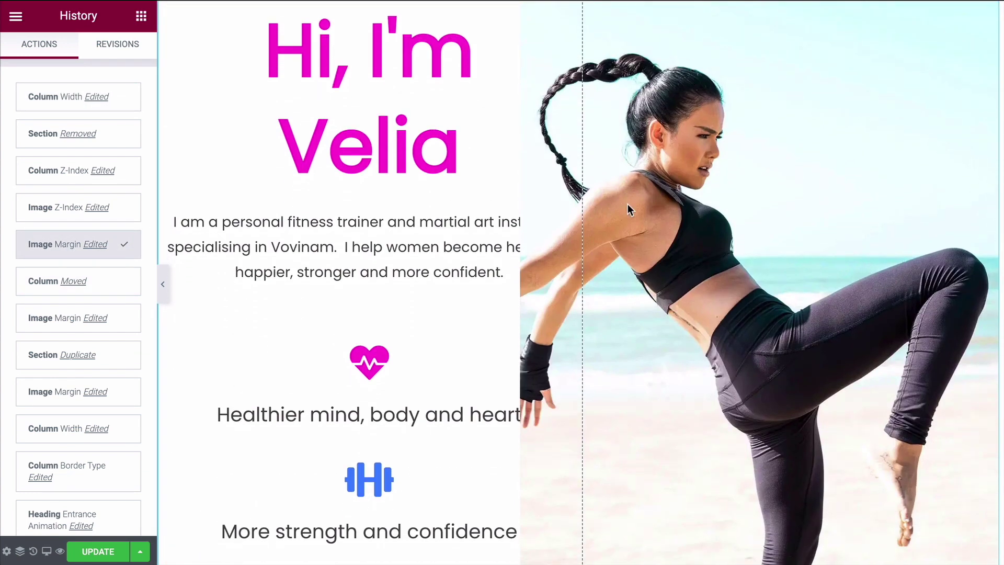
click(71, 100)
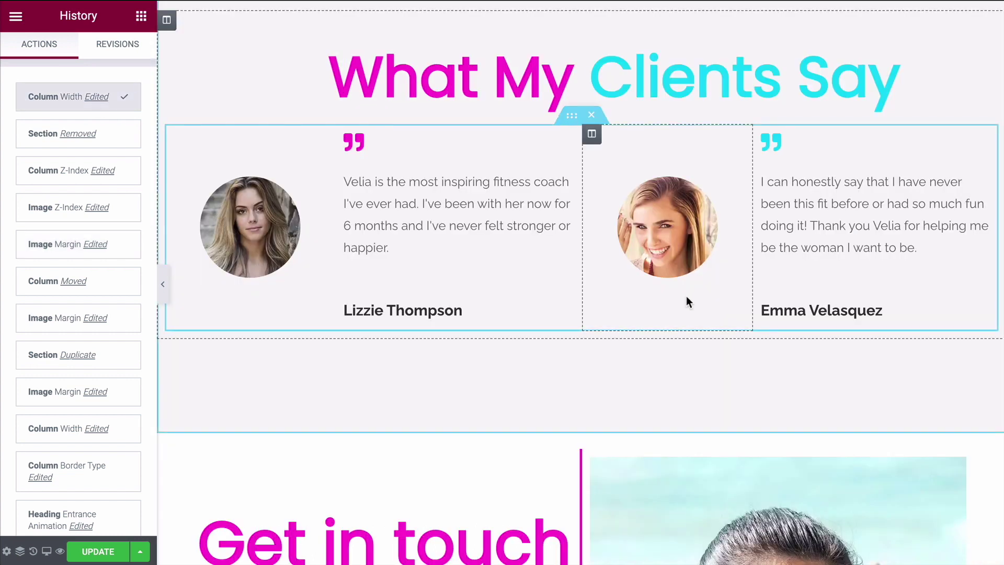
scroll(687, 296, up, 15)
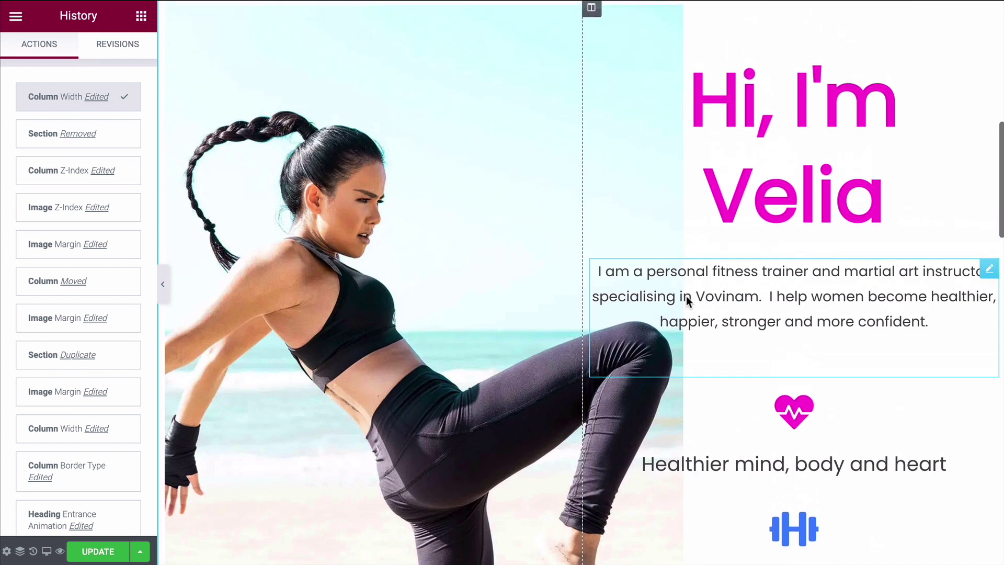
scroll(689, 298, down, 1)
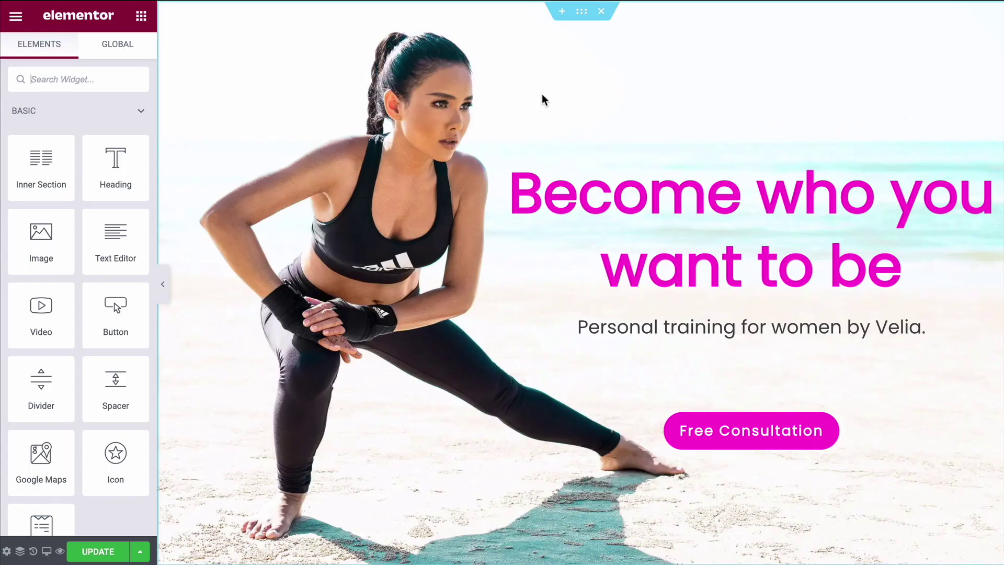
right_click(585, 16)
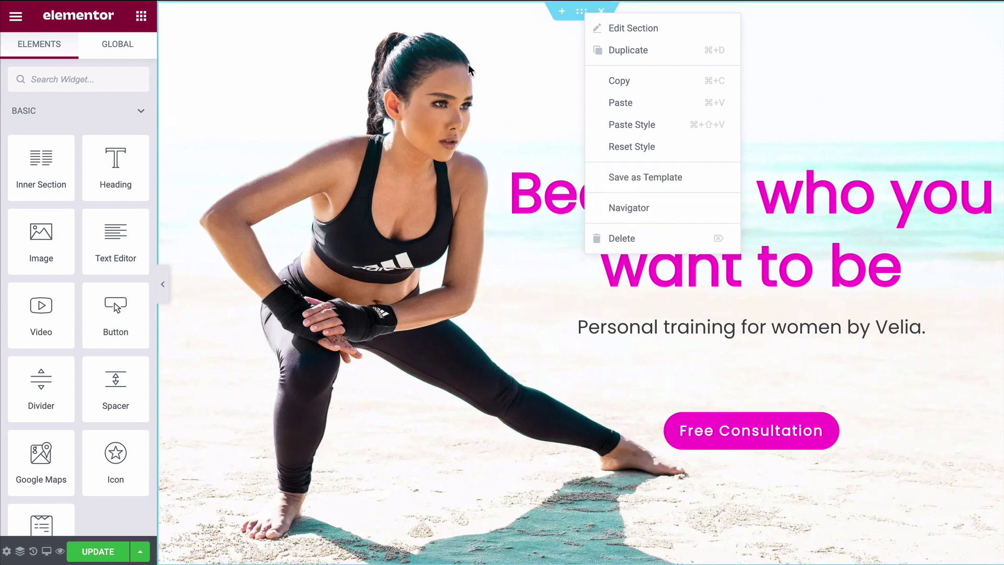
key(Escape)
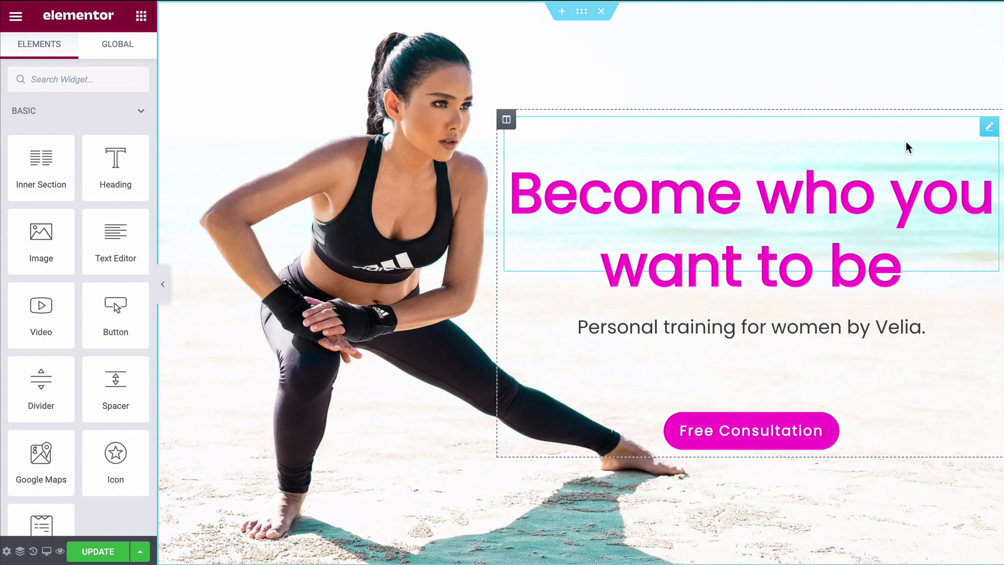
scroll(824, 183, down, 20)
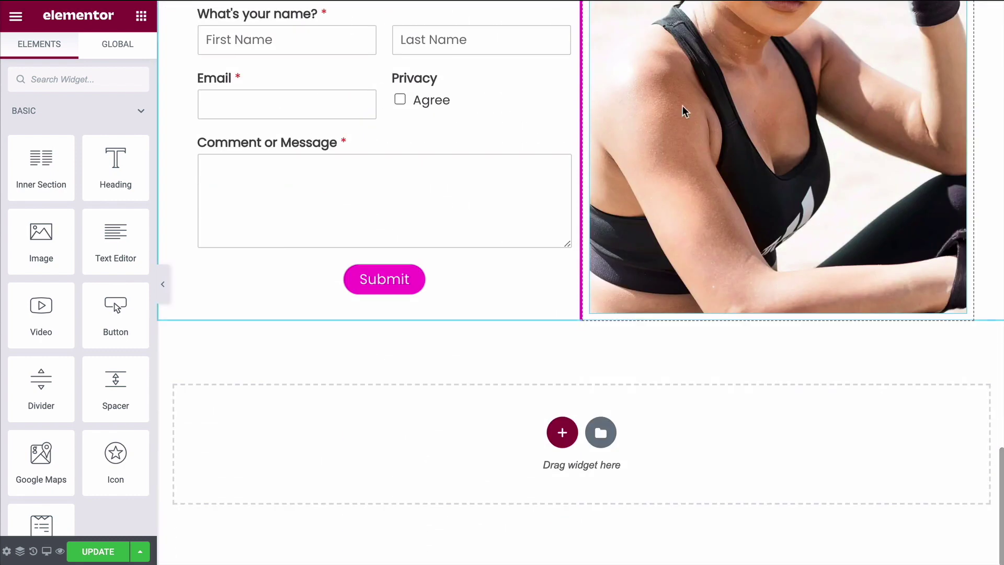
right_click(419, 432)
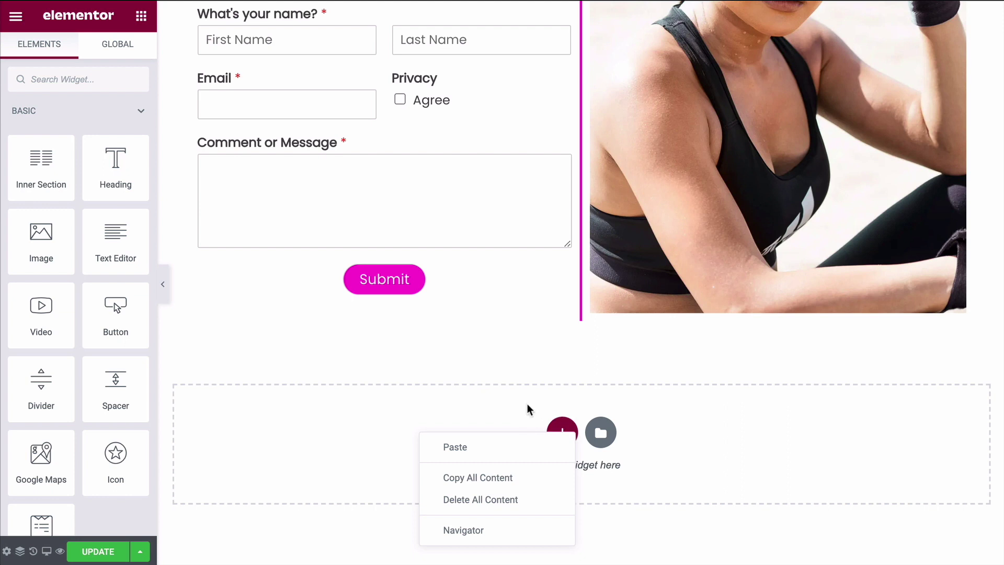
click(487, 478)
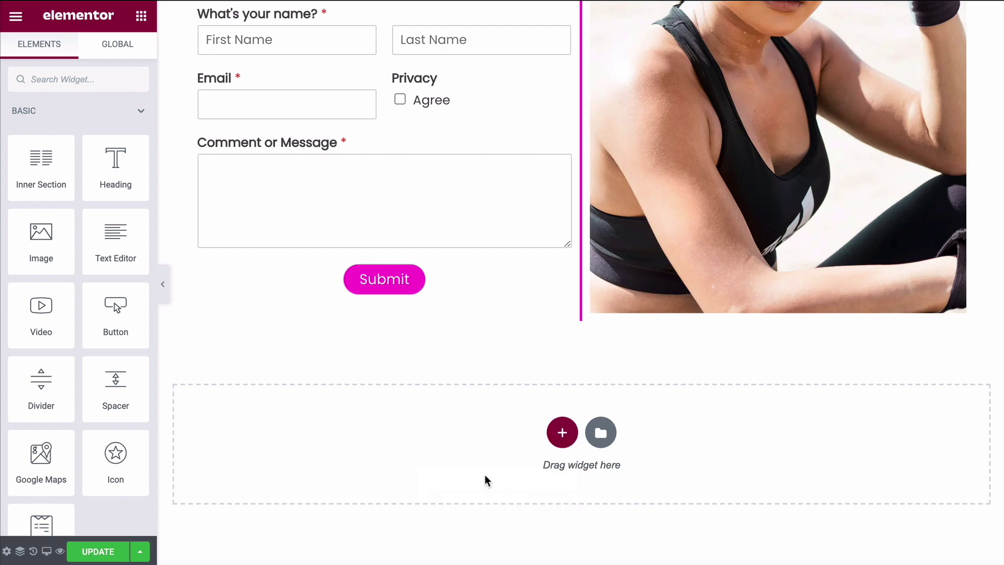
scroll(444, 425, up, 15)
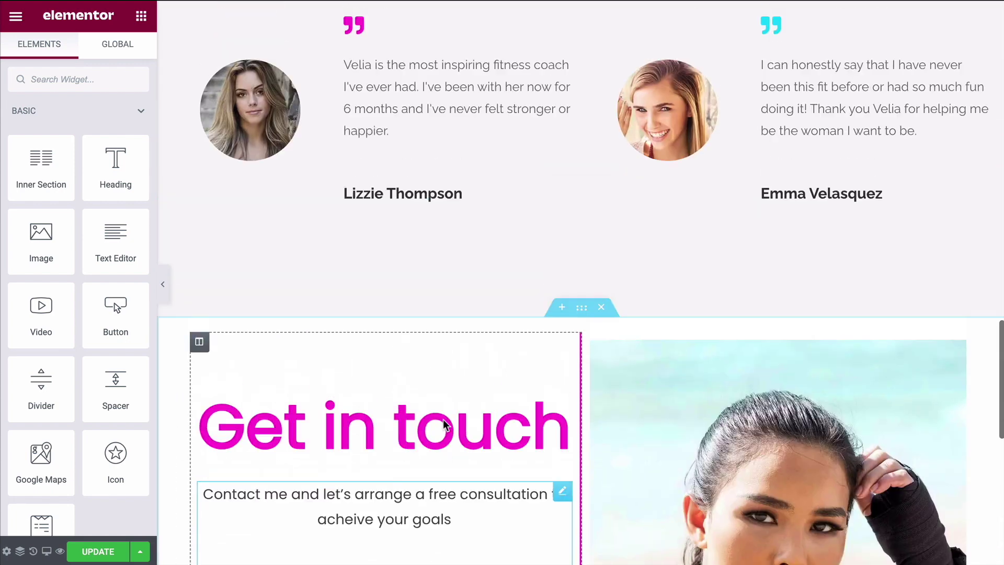
scroll(444, 425, up, 5)
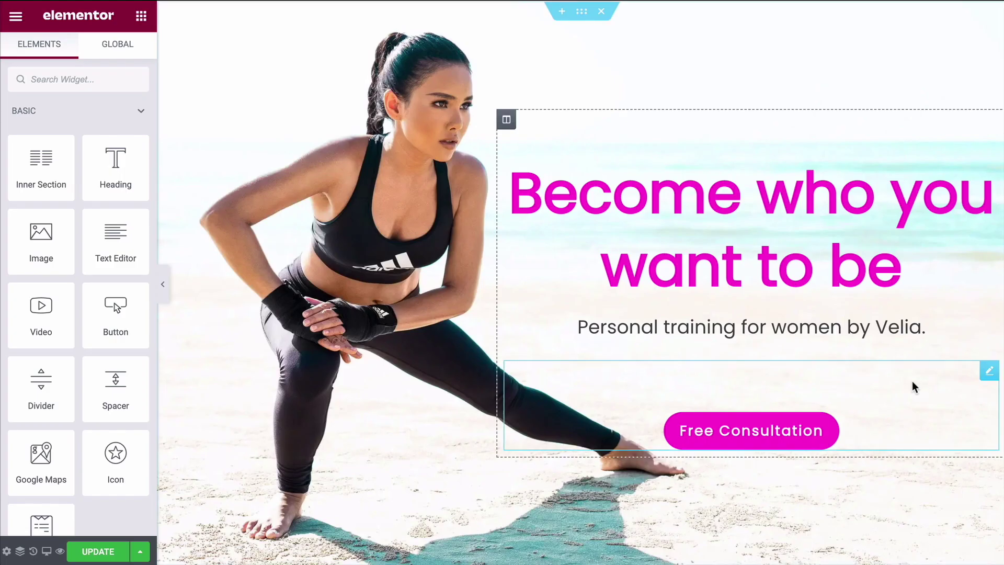
Set the hero section's beach background Attachment to Fixed under Style > Background.
scroll(912, 381, down, 7)
scroll(912, 380, up, 7)
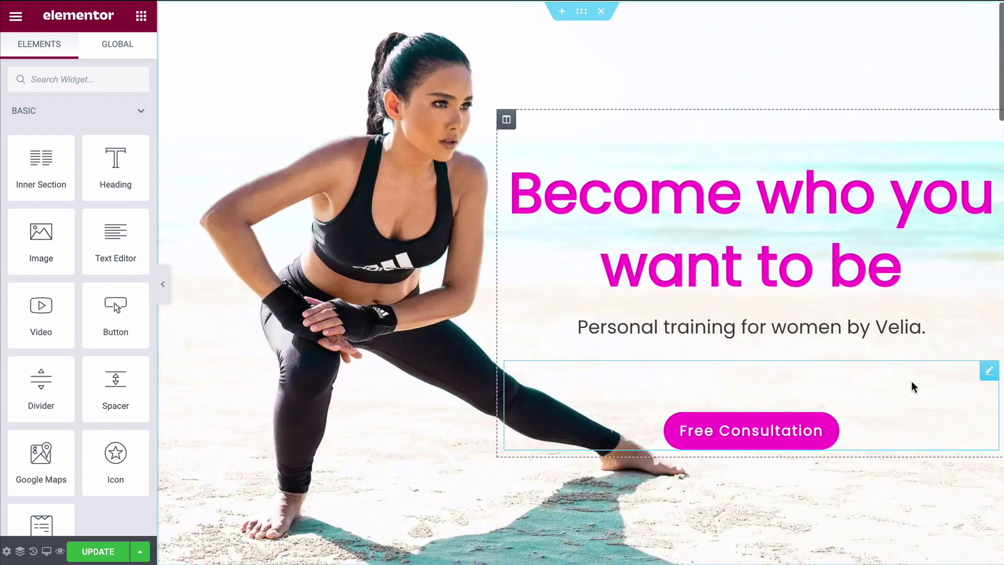
click(582, 13)
click(72, 53)
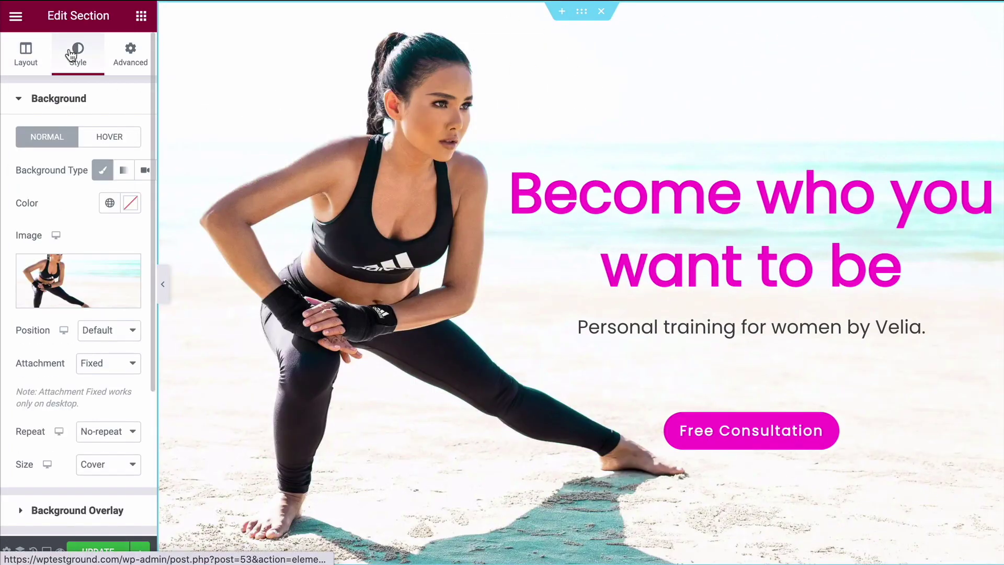
scroll(75, 232, down, 2)
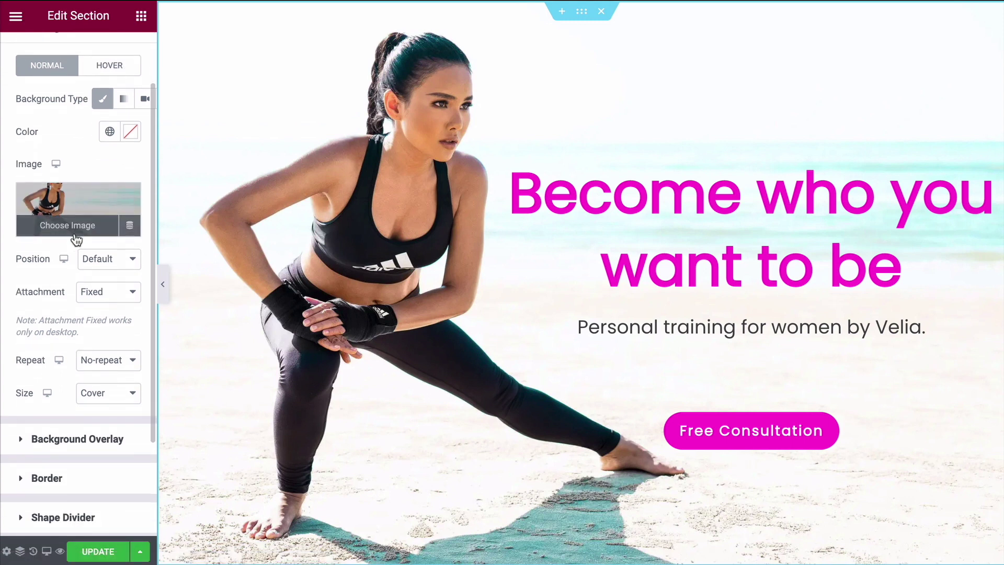
click(100, 292)
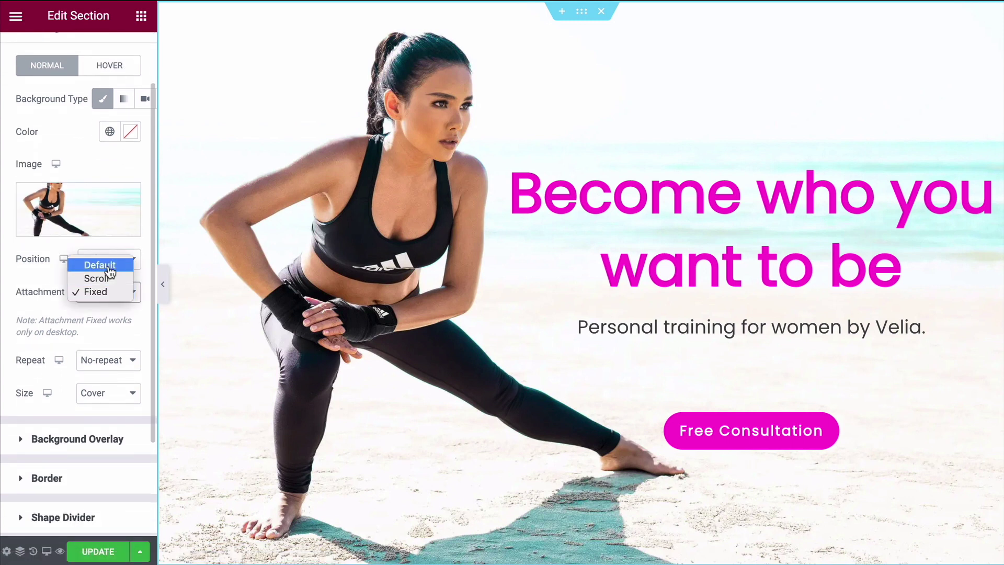
click(102, 294)
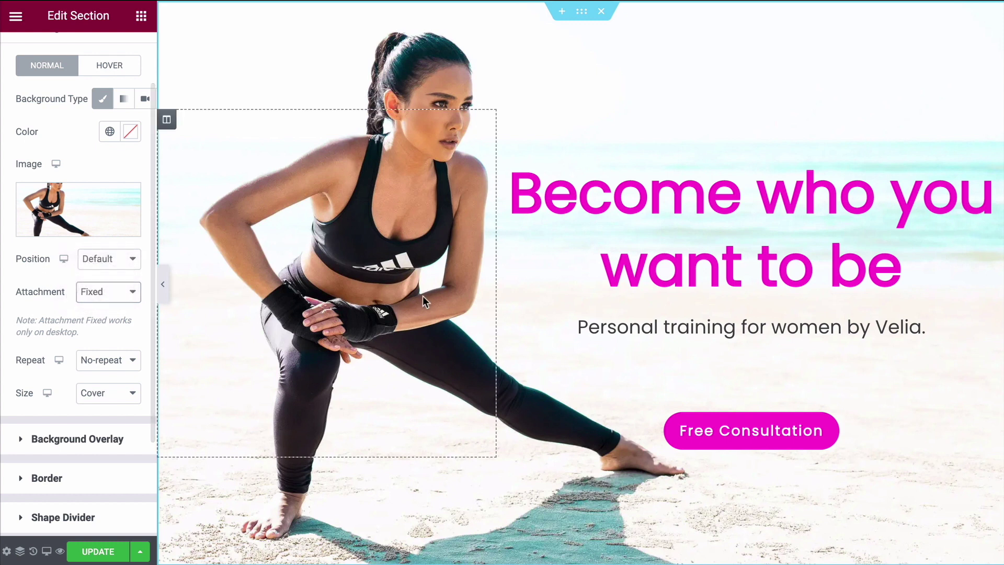
scroll(423, 296, down, 5)
scroll(423, 296, up, 5)
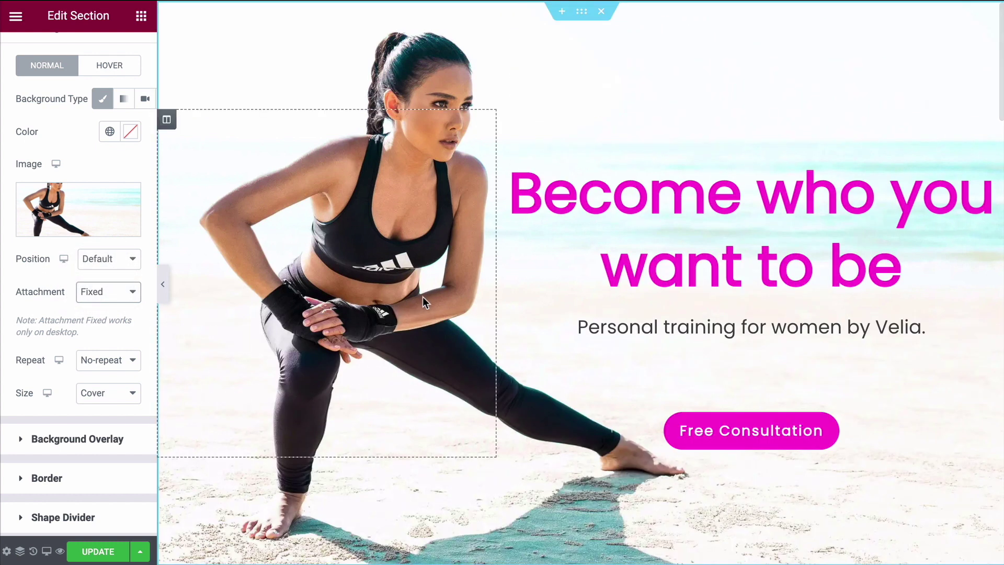
scroll(423, 296, down, 7)
scroll(423, 297, up, 7)
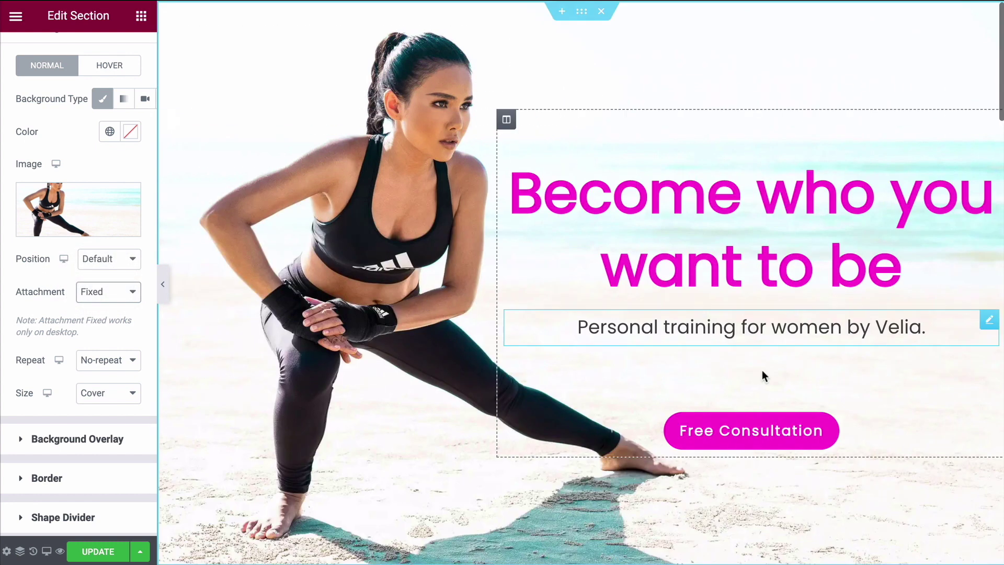